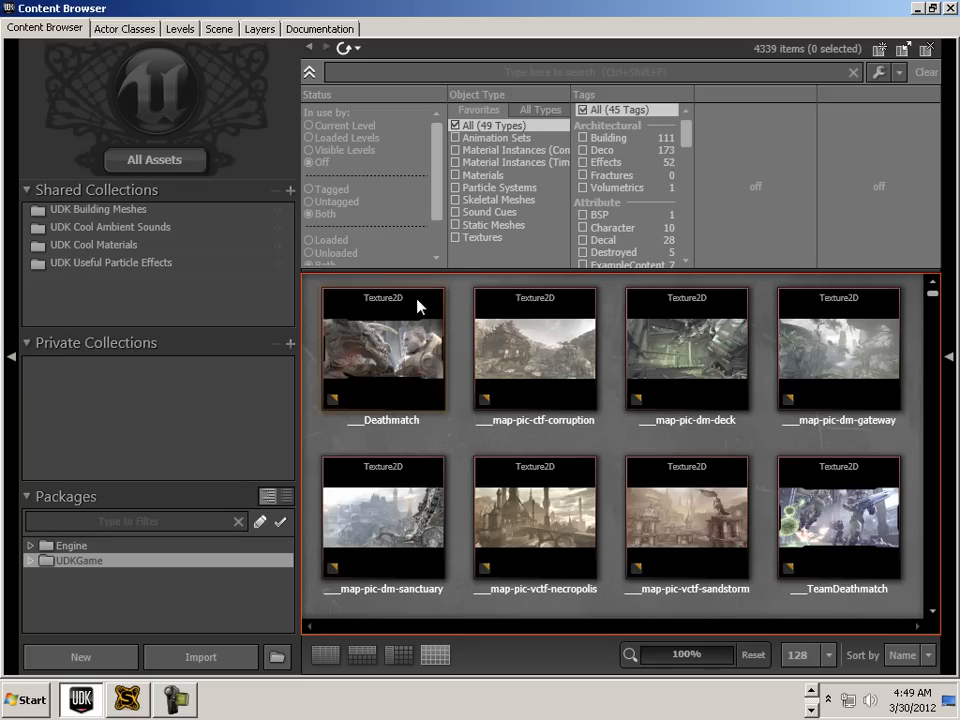
Filter the asset list to Static Meshes only and browse the first meshes
click(456, 226)
scroll(643, 516, down, 5)
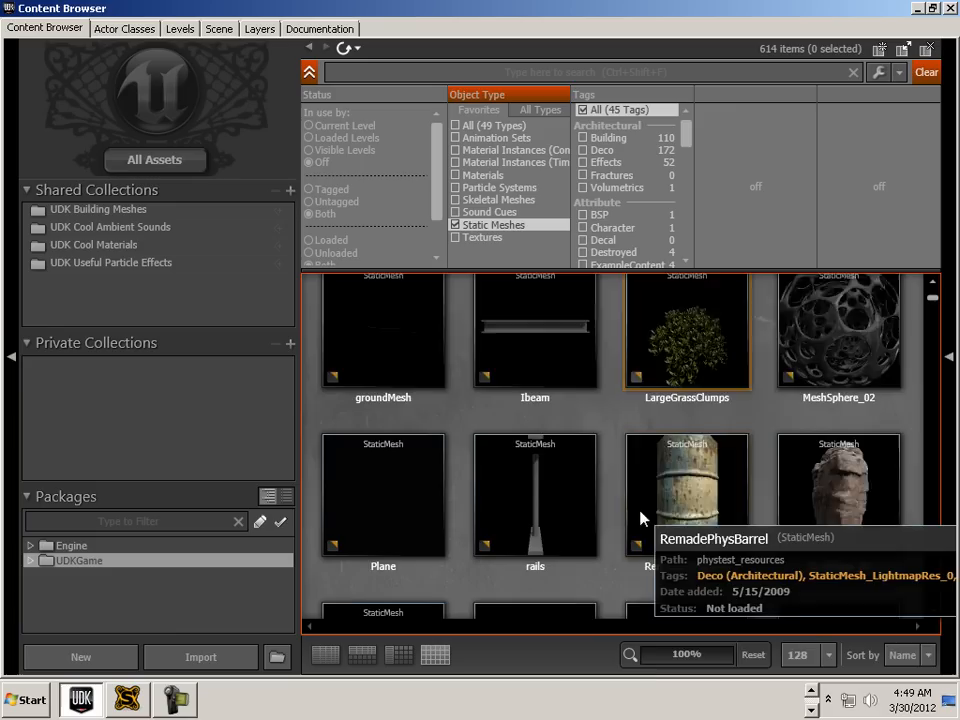
scroll(641, 512, down, 2)
scroll(641, 512, up, 1)
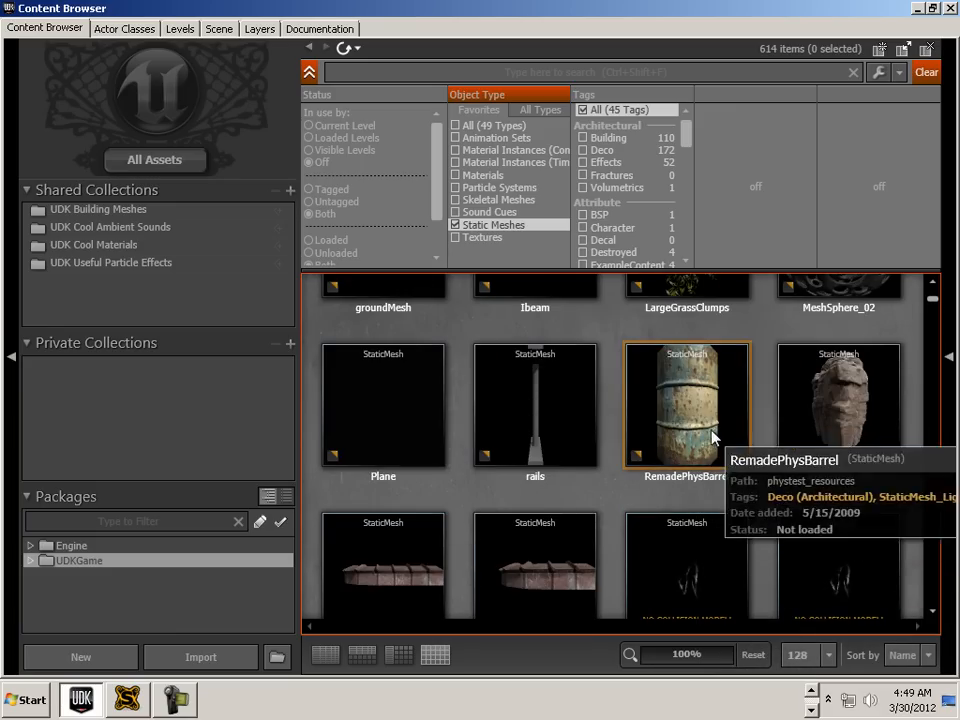
scroll(796, 518, down, 1)
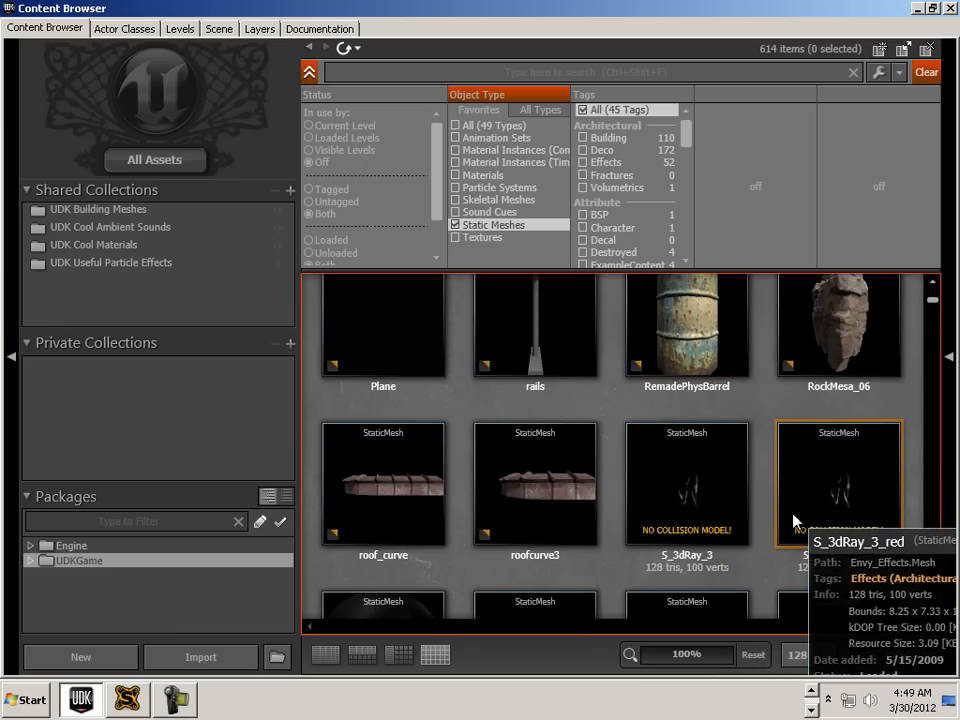
scroll(793, 521, down, 1)
scroll(776, 521, down, 1)
scroll(766, 521, up, 2)
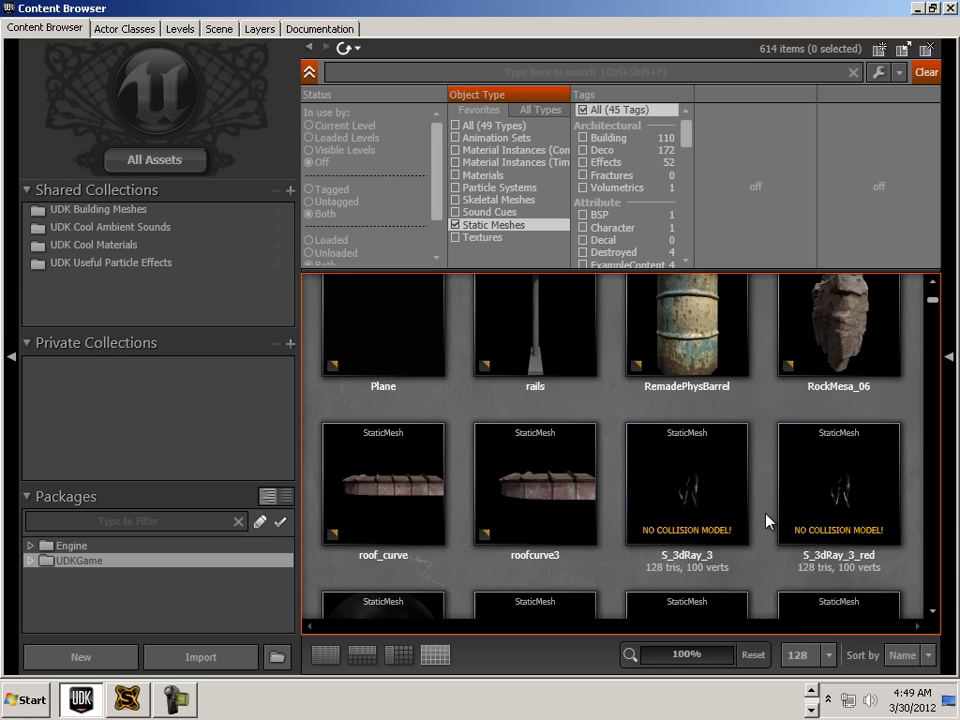
scroll(766, 520, up, 1)
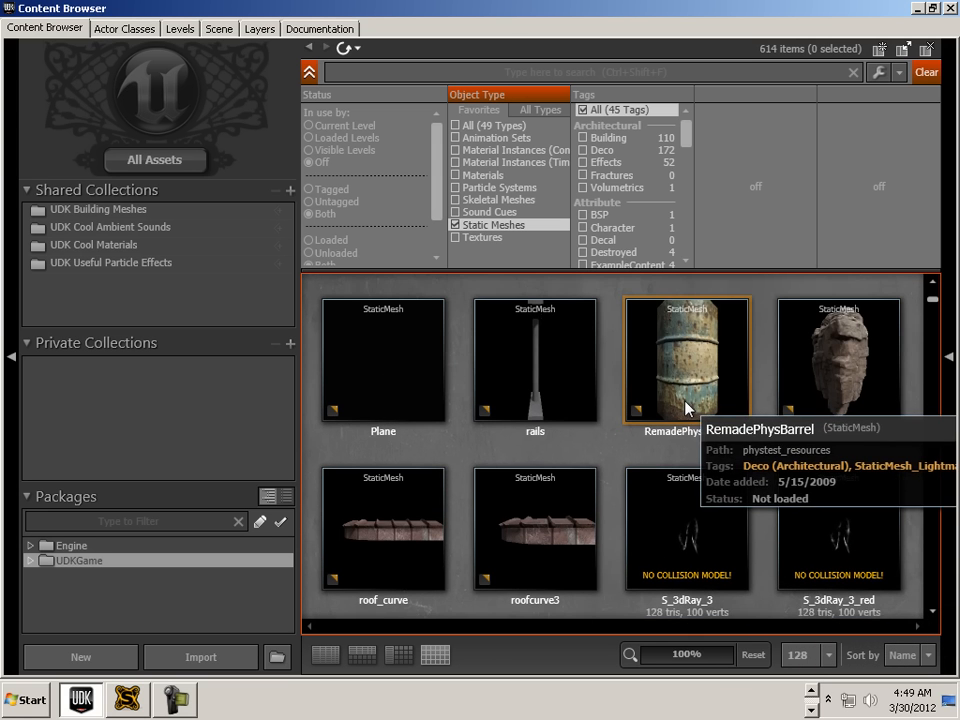
Select the spherical ring static mesh S_HU_Deco_Statues_SM_Statue03_01 in the asset list
click(686, 408)
scroll(665, 363, down, 2)
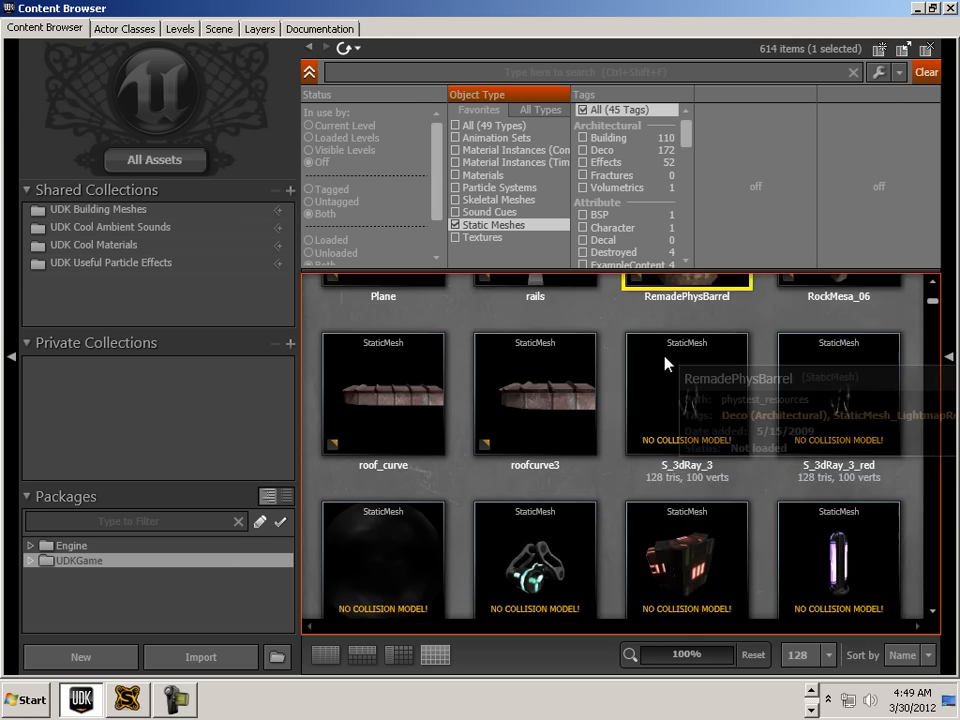
scroll(665, 363, down, 15)
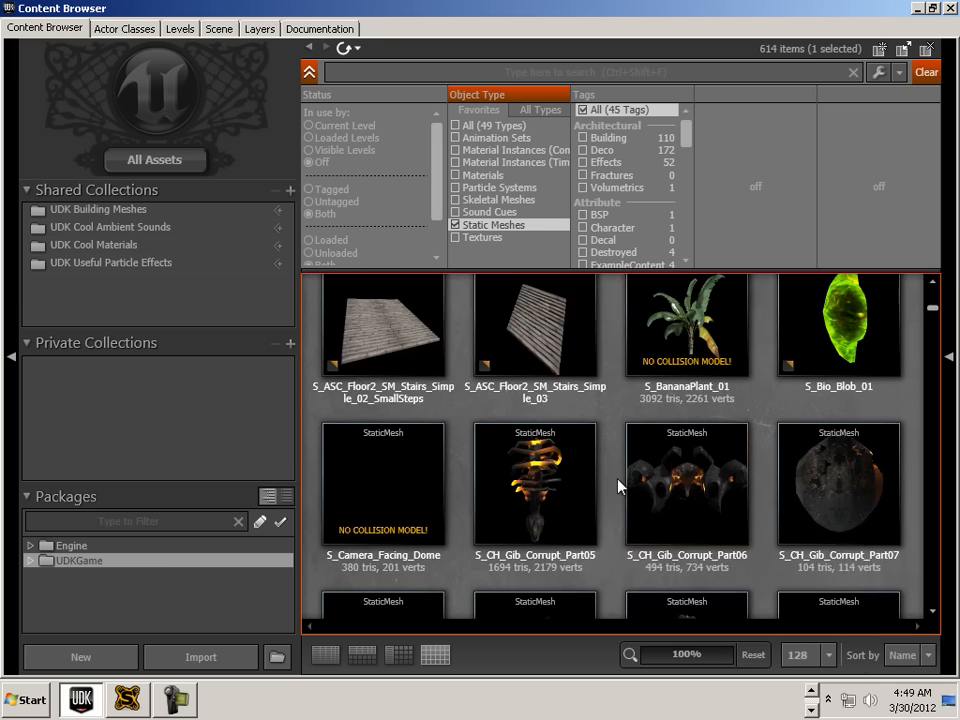
scroll(618, 485, down, 14)
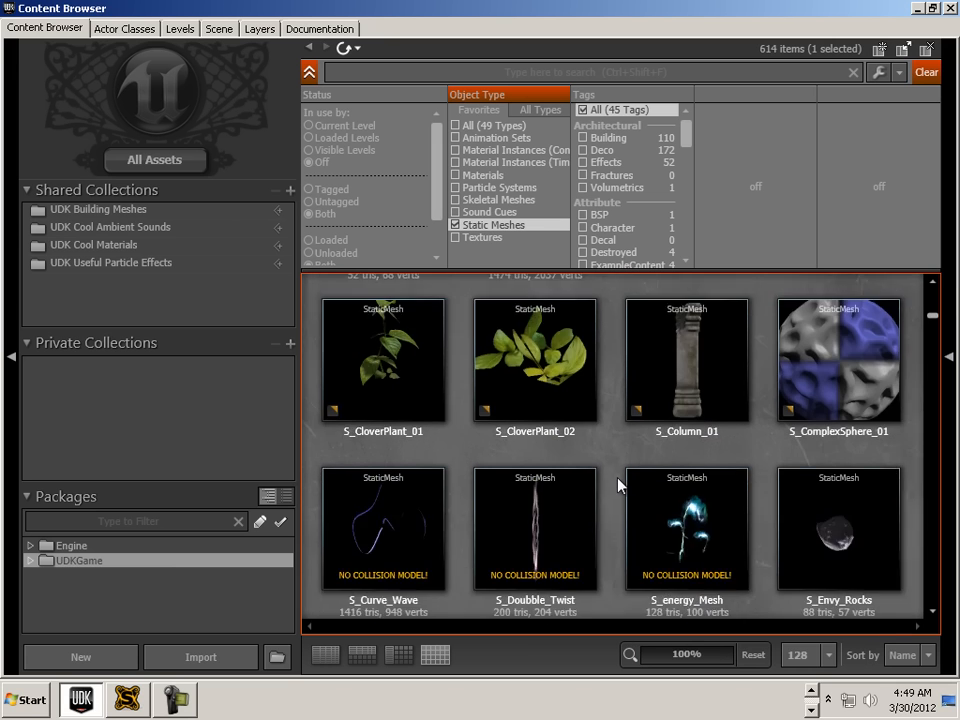
scroll(618, 485, down, 20)
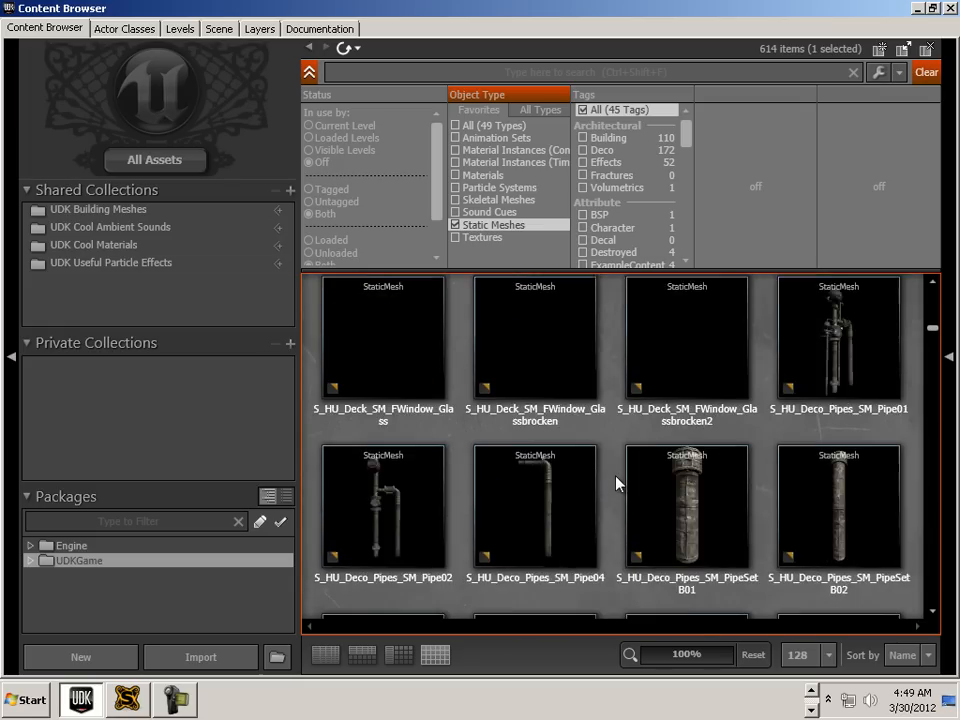
scroll(616, 484, down, 15)
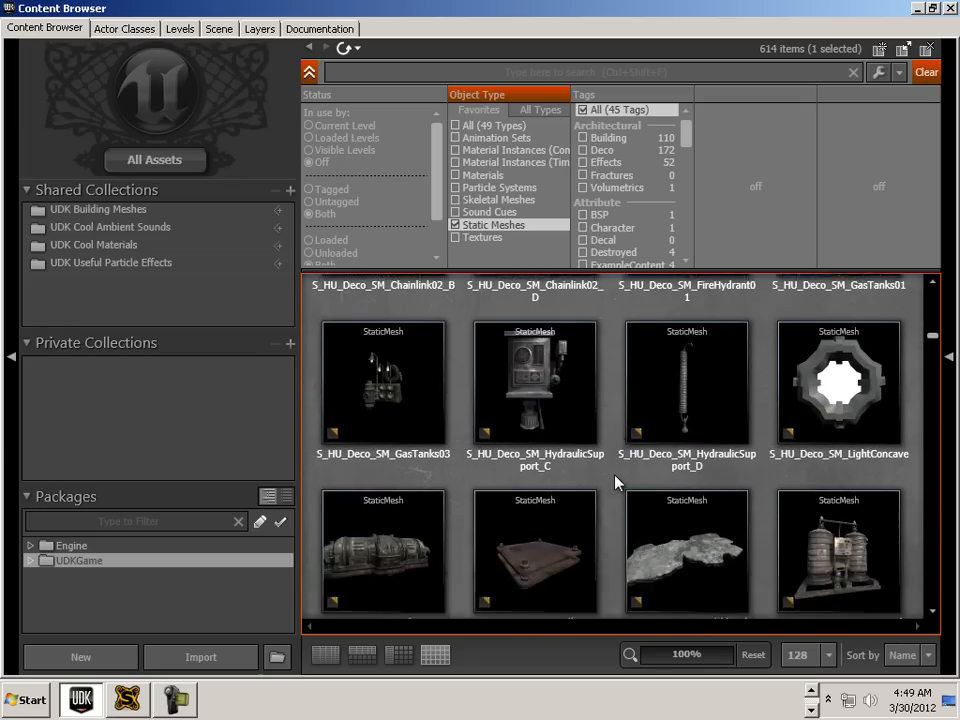
scroll(616, 483, down, 11)
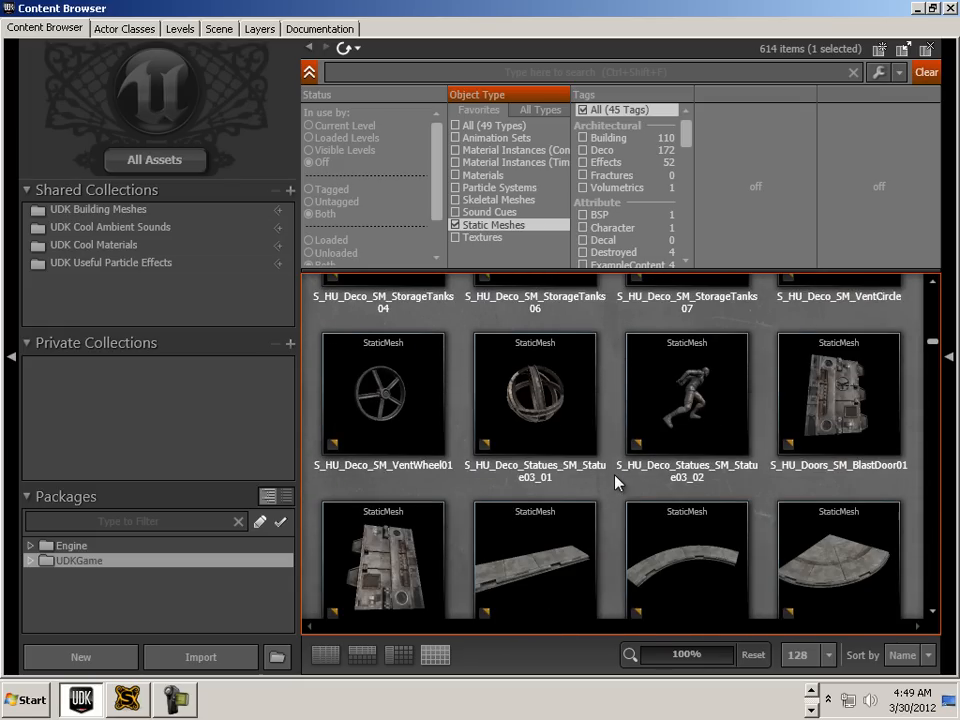
click(540, 388)
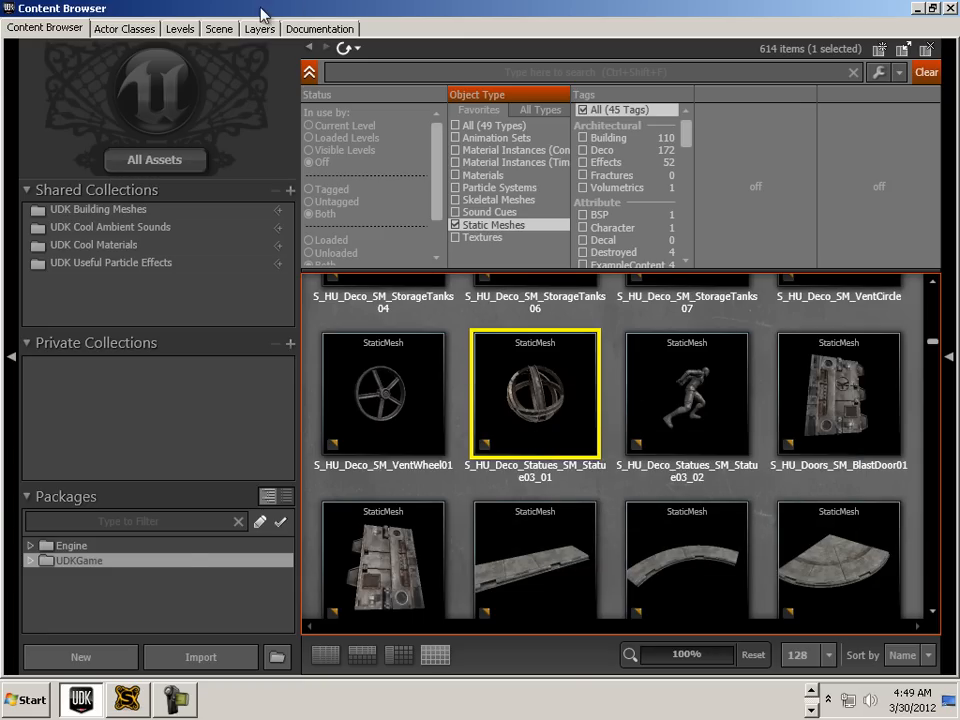
Move the Content Browser window aside and load the selected static mesh S_HU_Deco_Statues_SM_Statue03_01 from the perspective view's Add Actor options
double_click(220, 8)
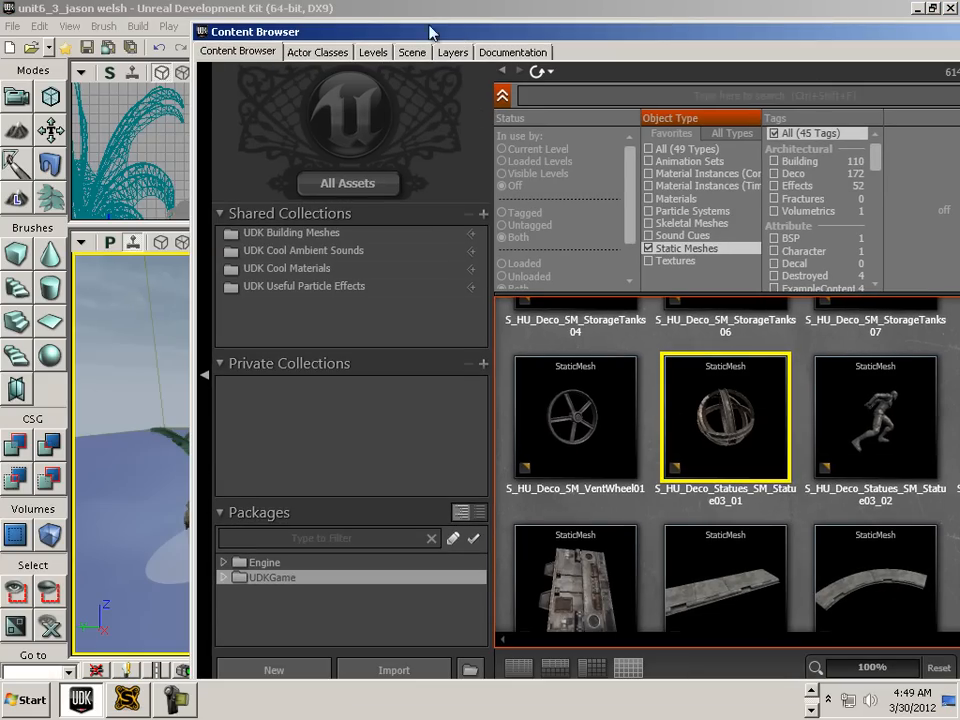
drag(552, 46, 955, 146)
right_click(316, 557)
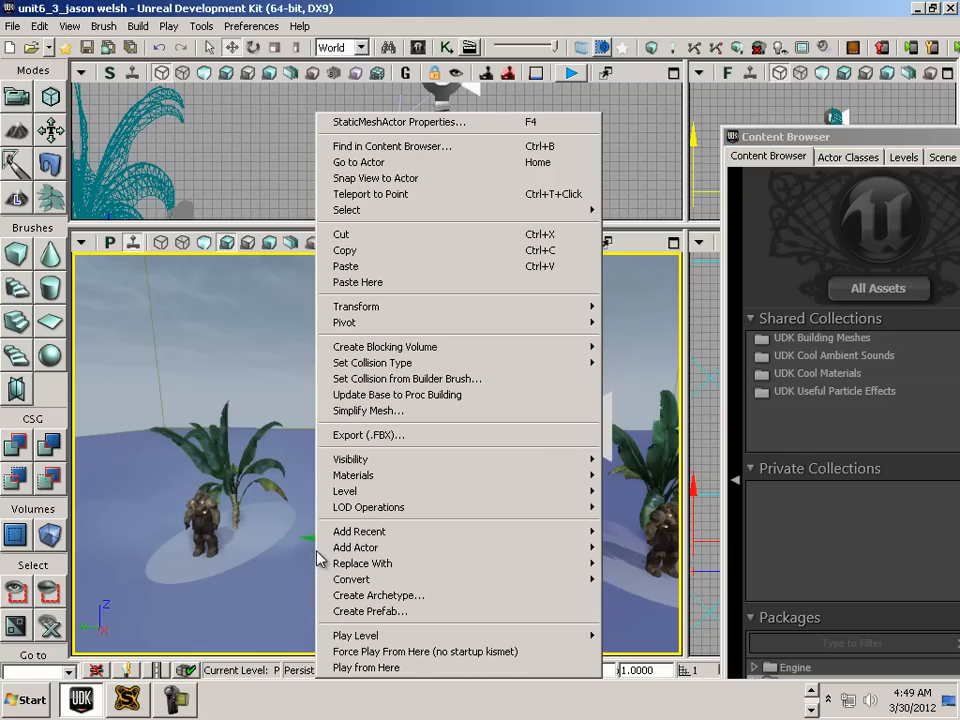
mouse_move(330, 552)
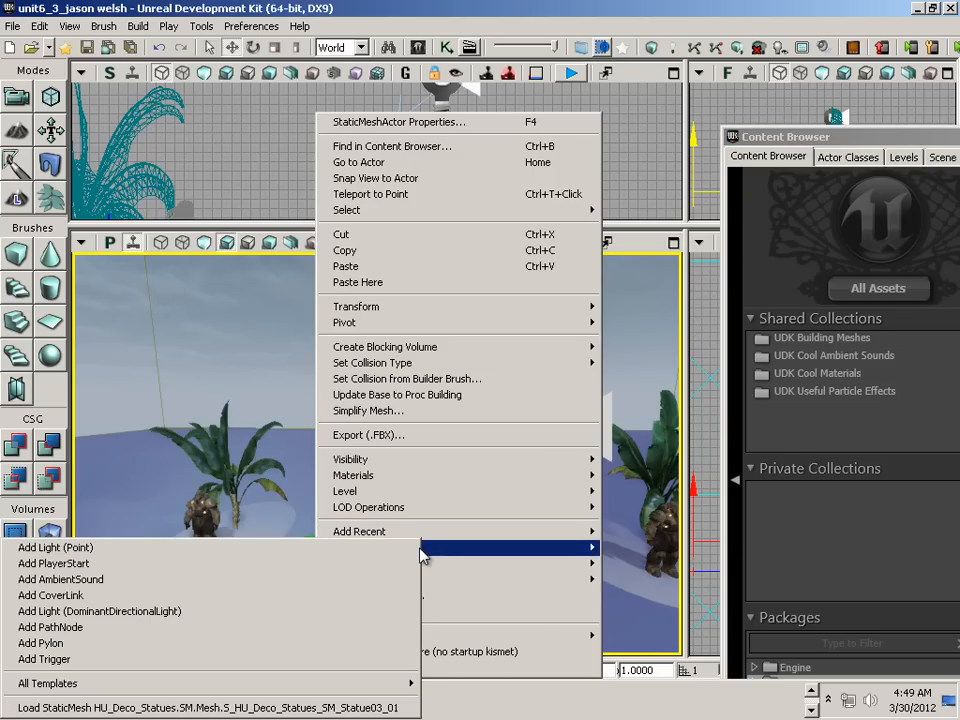
click(107, 708)
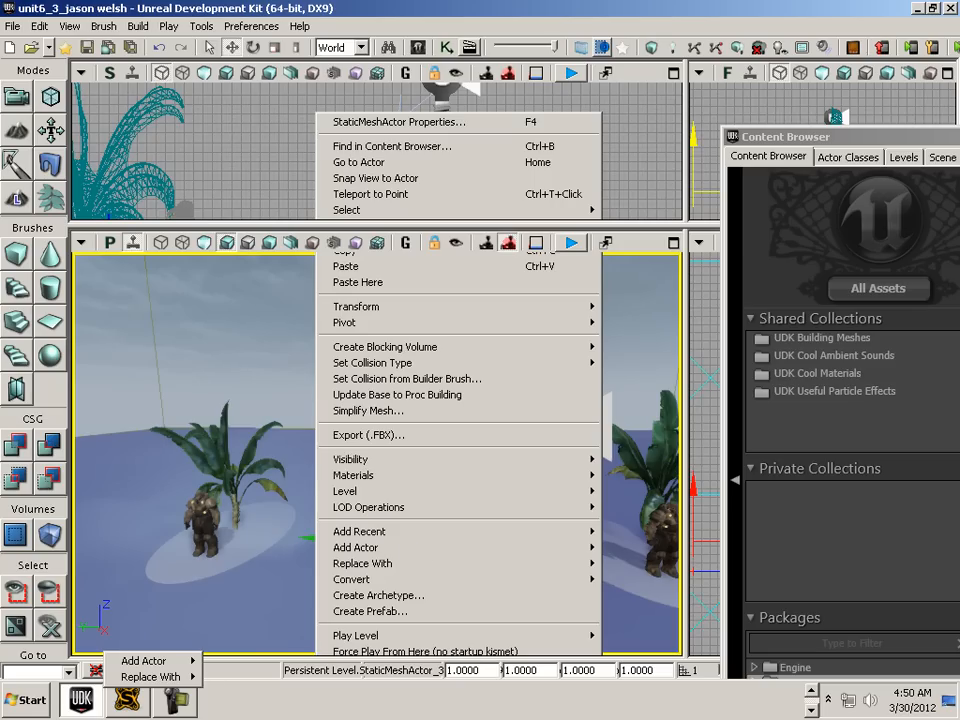
key(Escape)
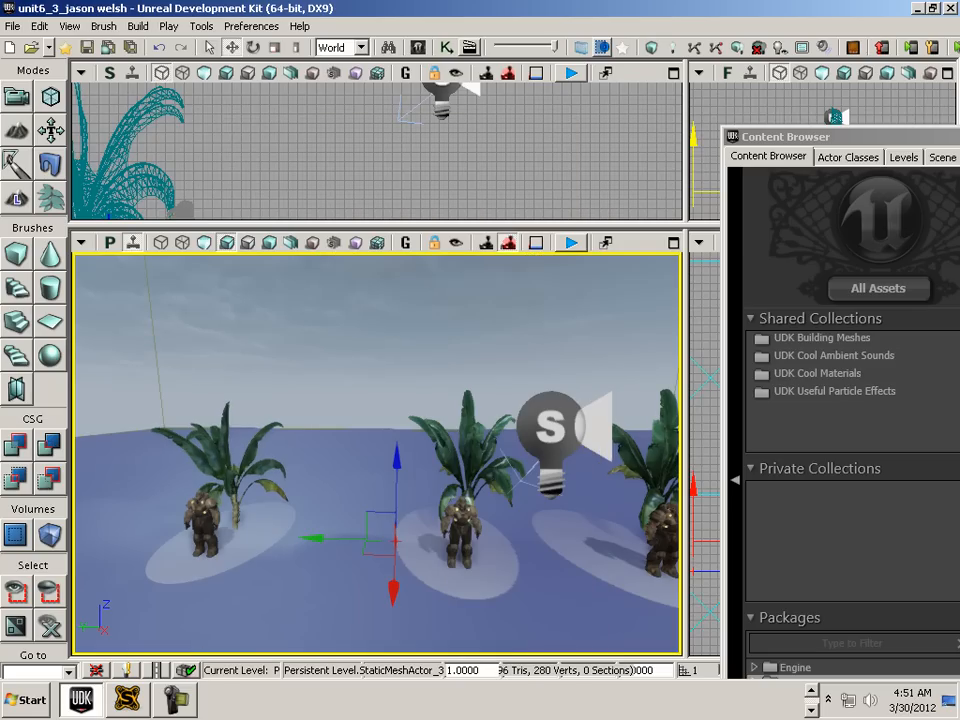
Add the loaded statue mesh as a RigidBody on the floor between the first two palm trees and raise it above the ground
right_click(340, 594)
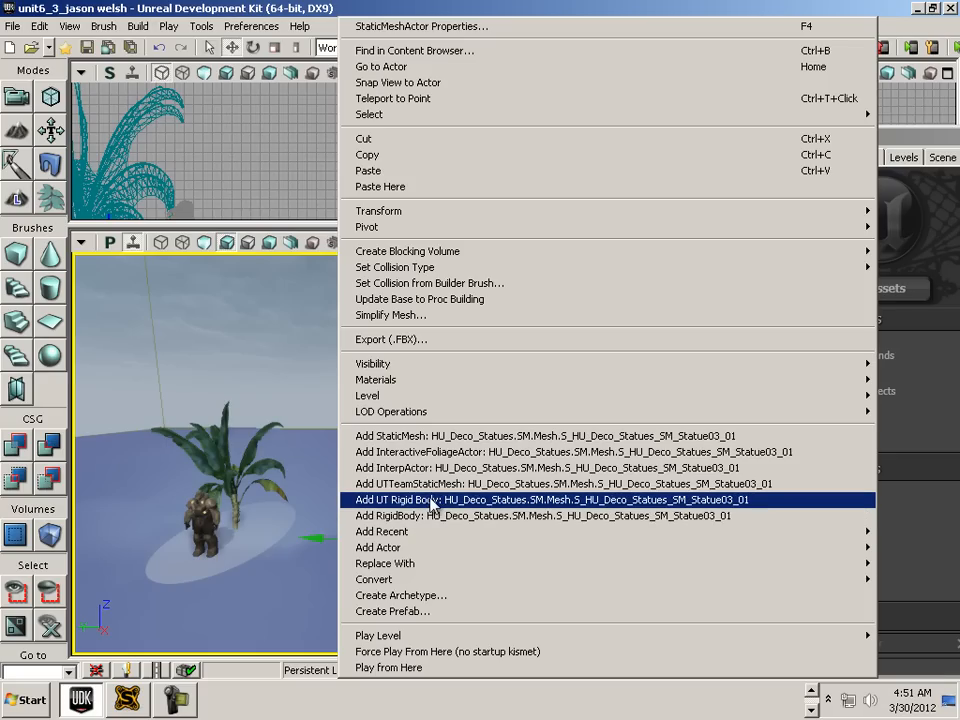
click(400, 516)
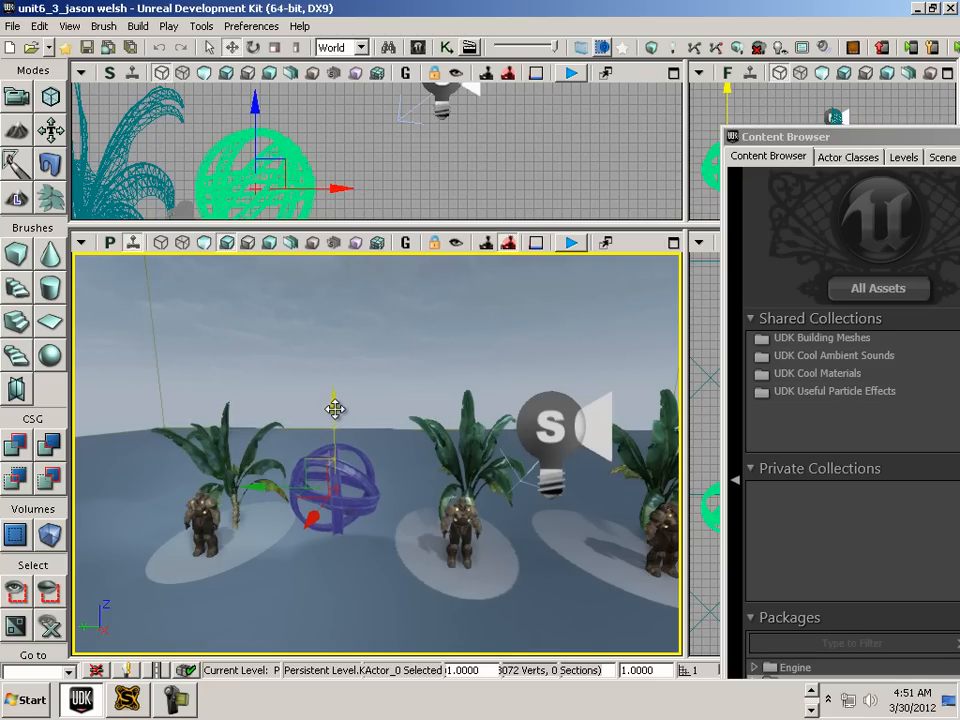
mouse_move(385, 588)
mouse_down()
mouse_move(377, 606)
mouse_move(378, 587)
mouse_up()
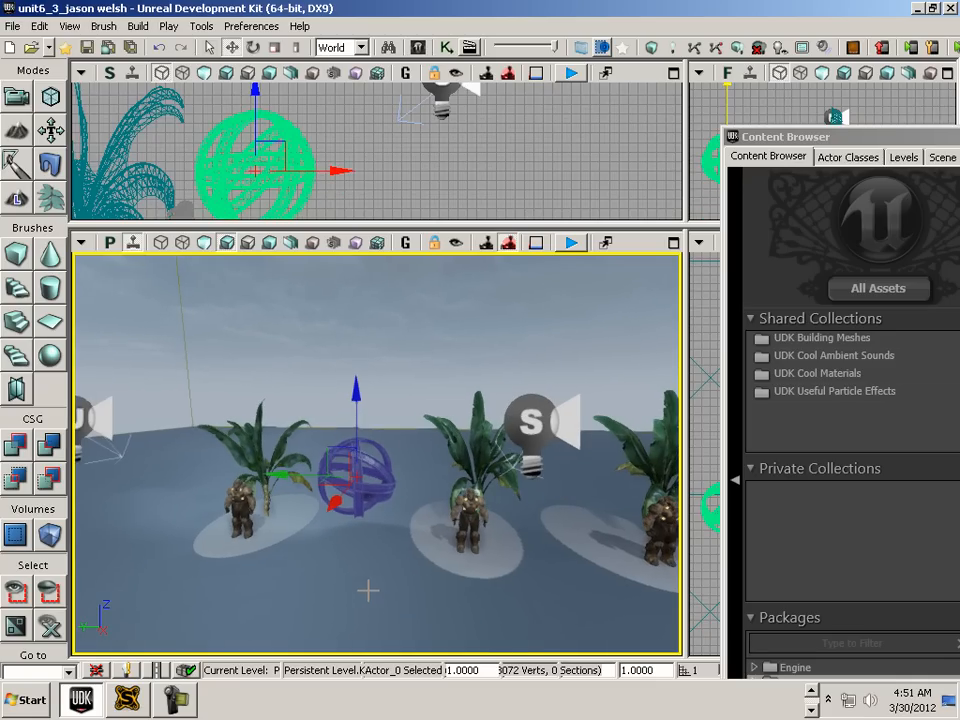
right_click(368, 602)
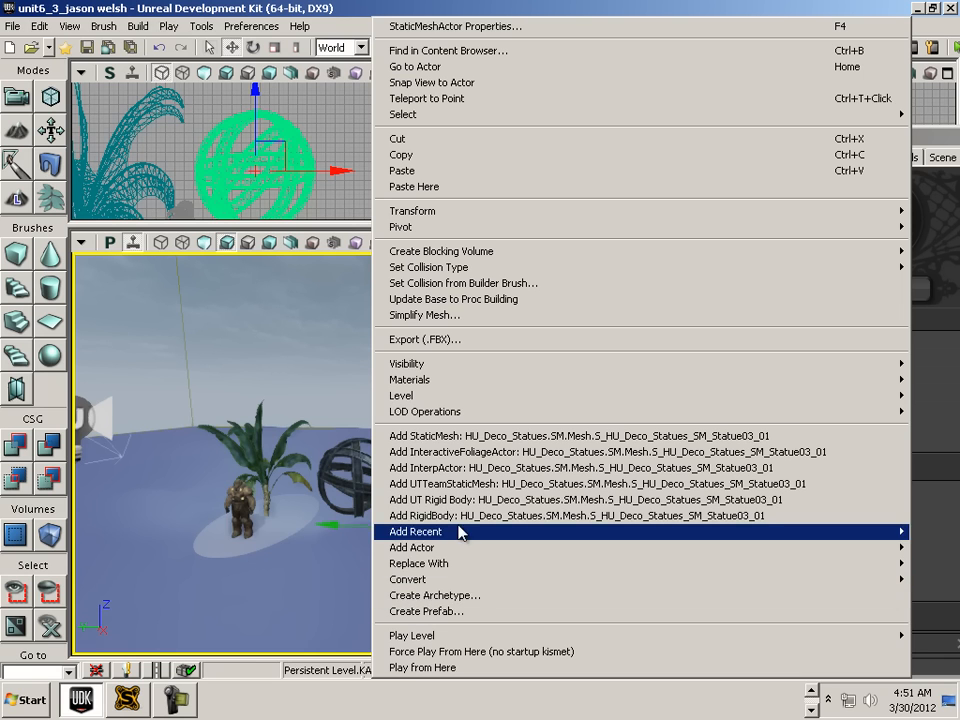
click(428, 667)
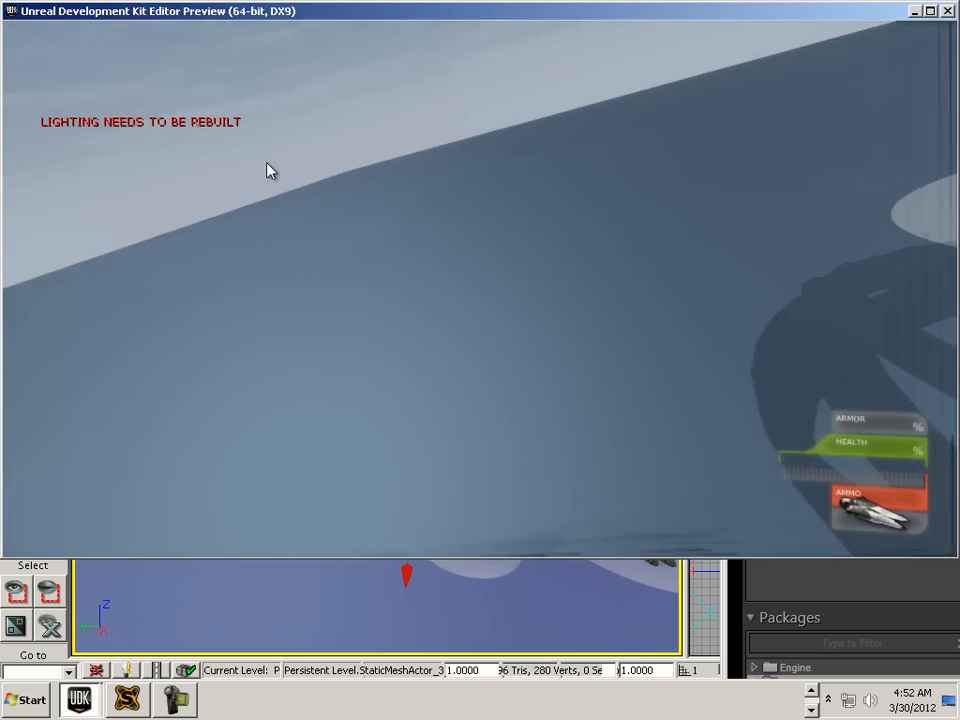
key(Escape)
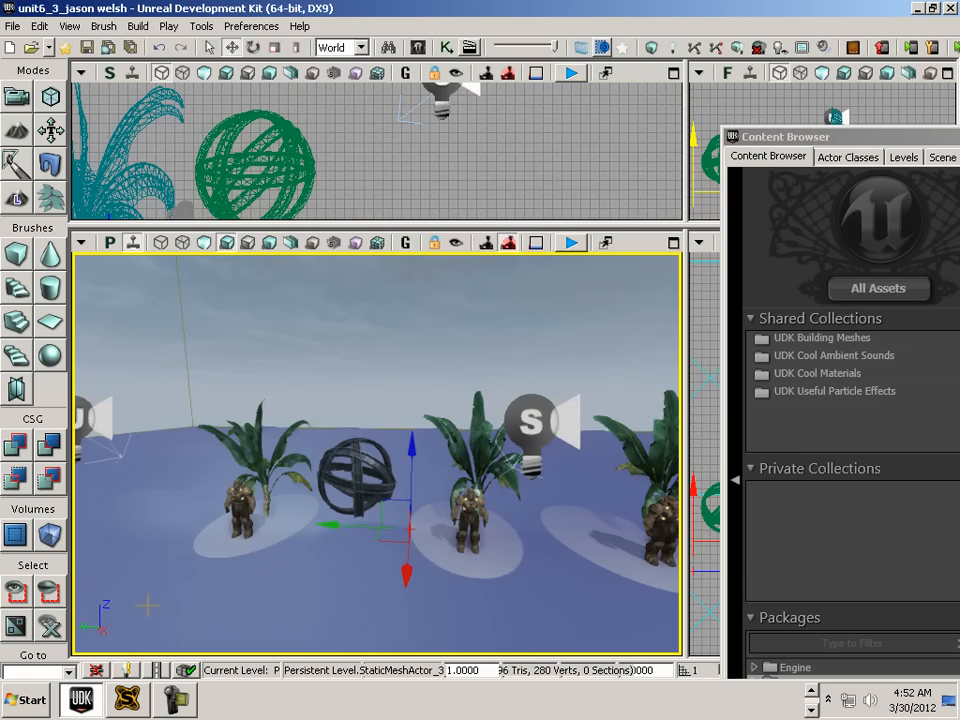
Play the level from the open floor in front of the first palm tree and shoot the floating metal sphere once
right_click(253, 530)
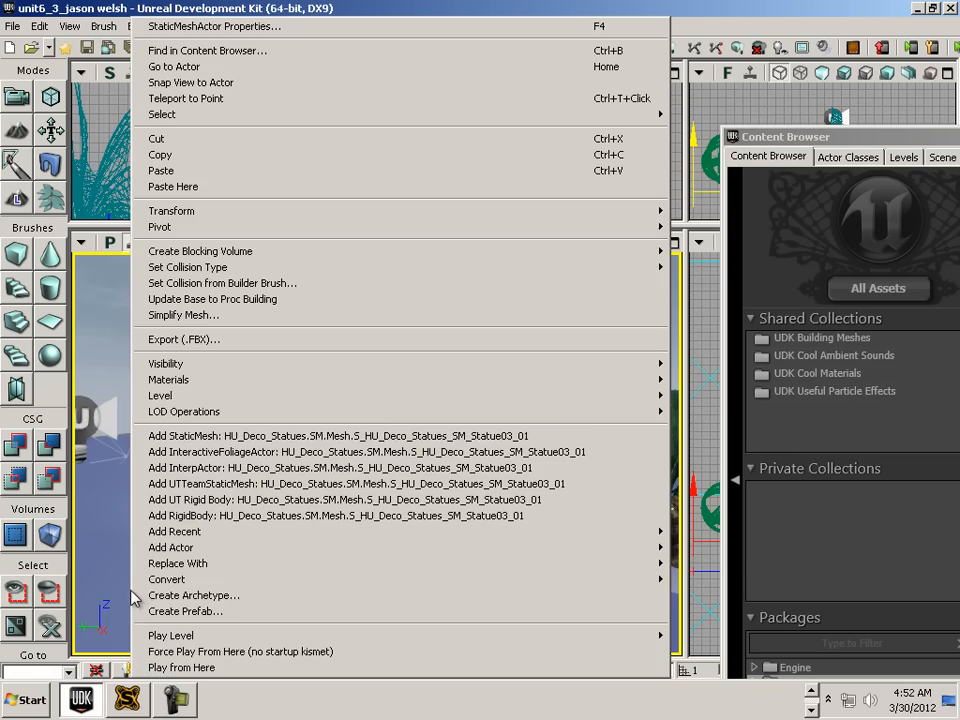
click(182, 666)
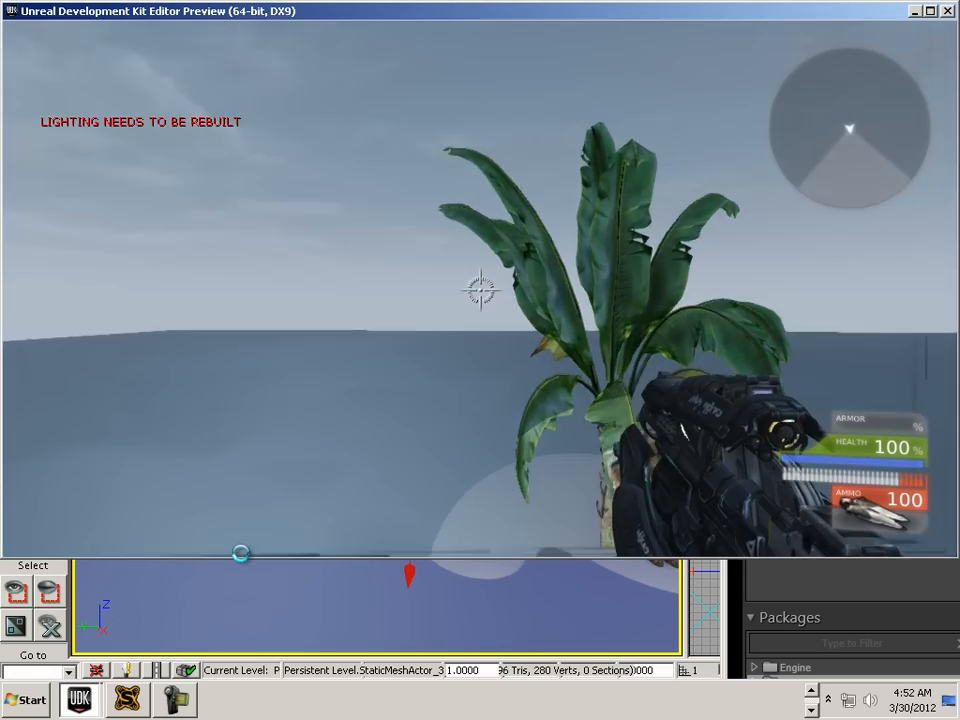
key(w)
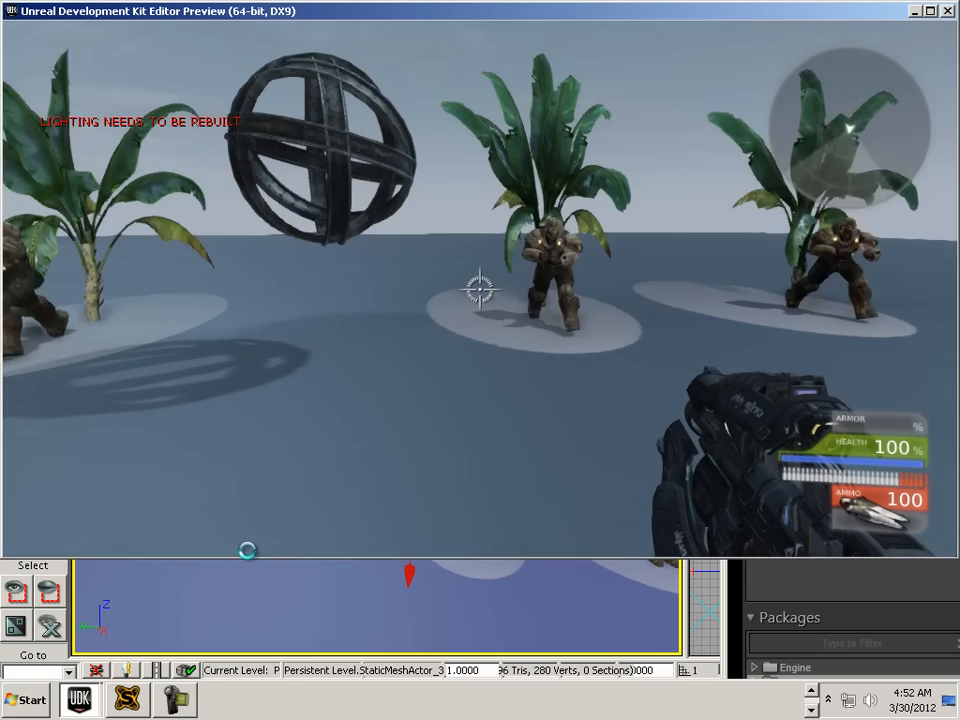
key(w)
scroll(224, 540, down, 1)
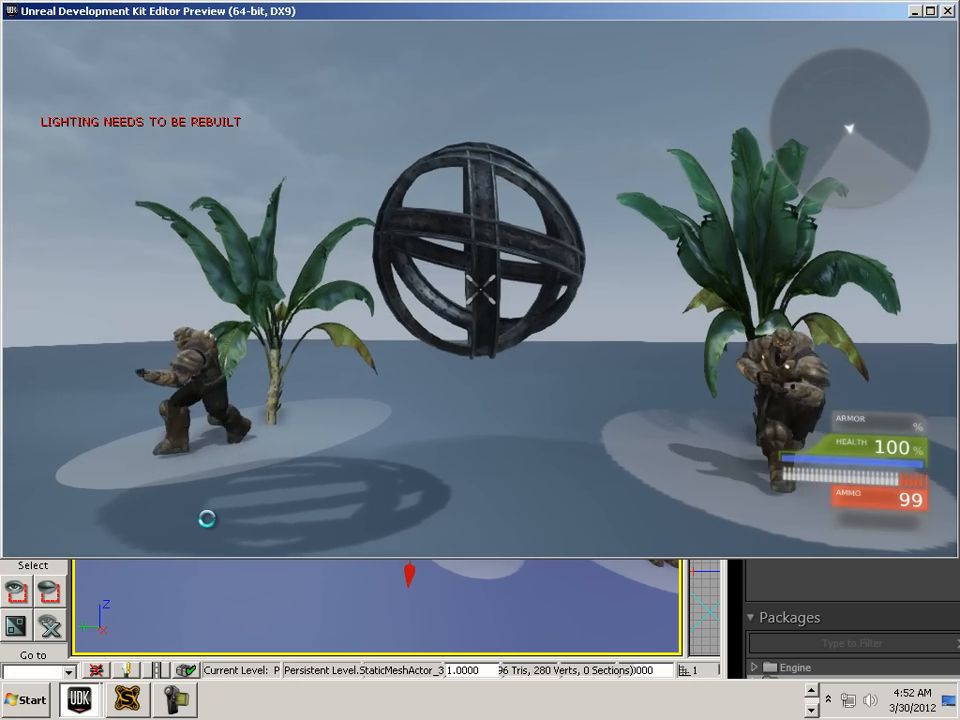
key(a)
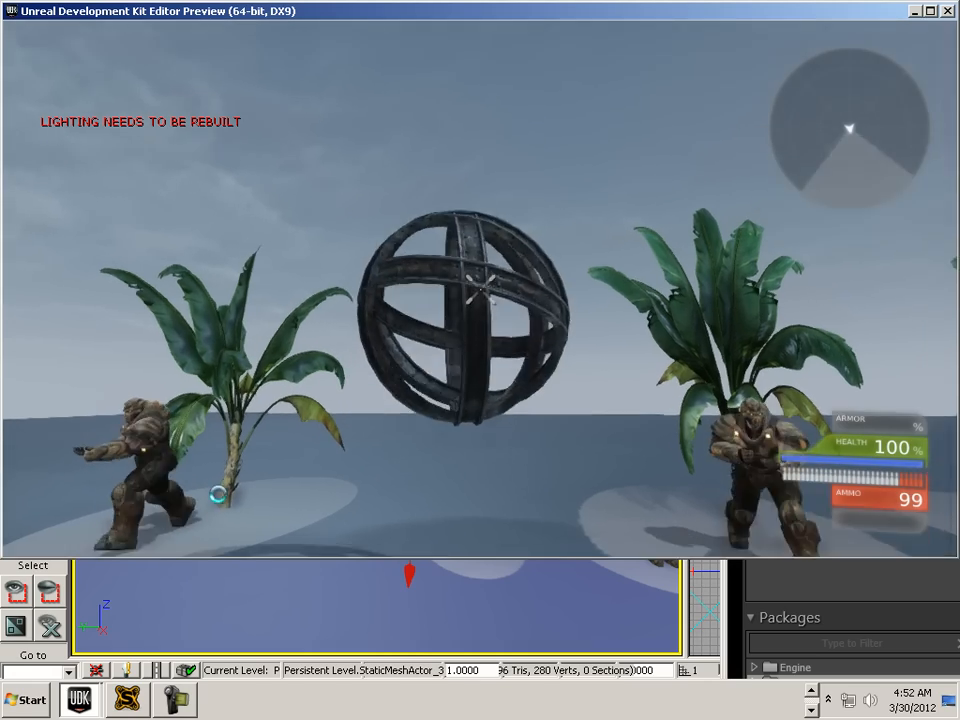
key(w)
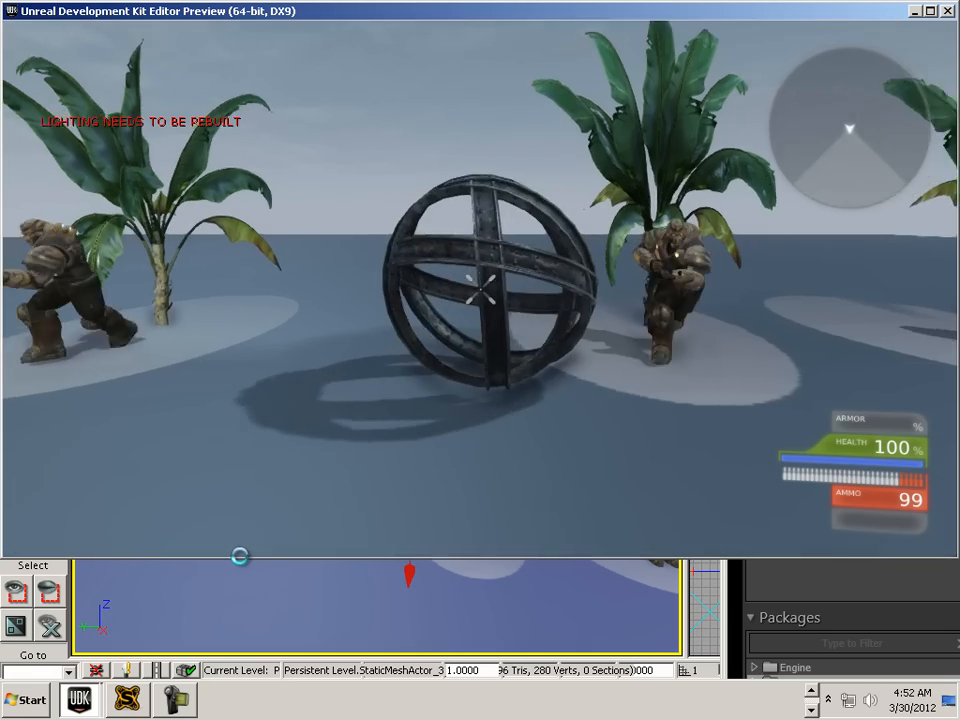
key(w)
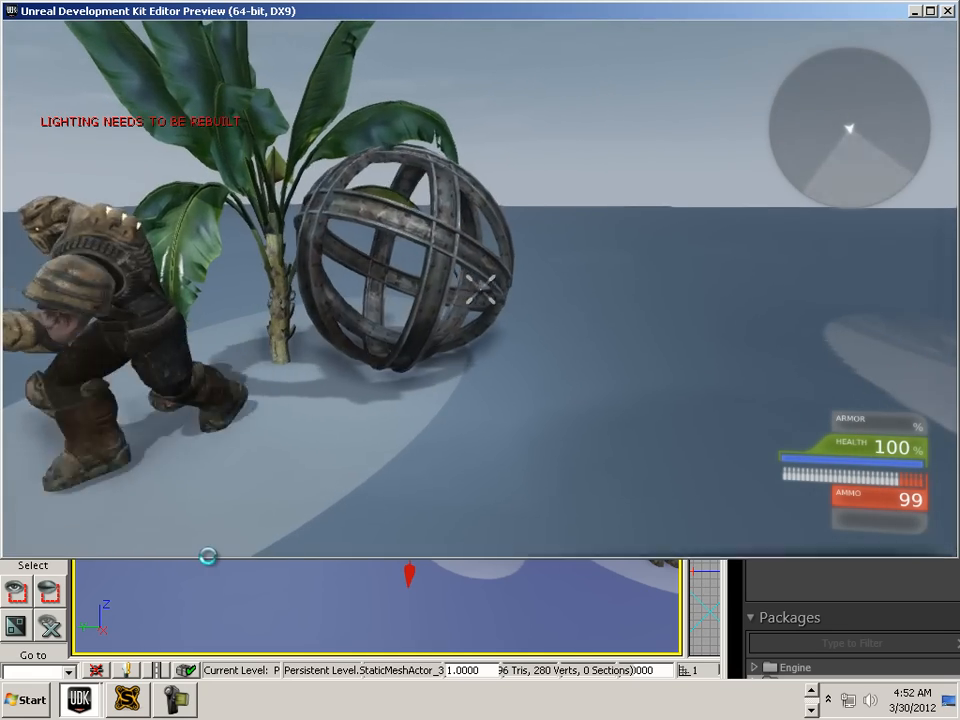
Walk around the palm trees and the metal sphere to examine the sphere's physics and lighting, and end the play test
right_drag(208, 557, 340, 527)
key(w)
key(d)
key(w)
key(d)
key(s)
key(a)
key(w)
key(d)
key(s)
key(w)
key(a)
key(w)
key(Escape)
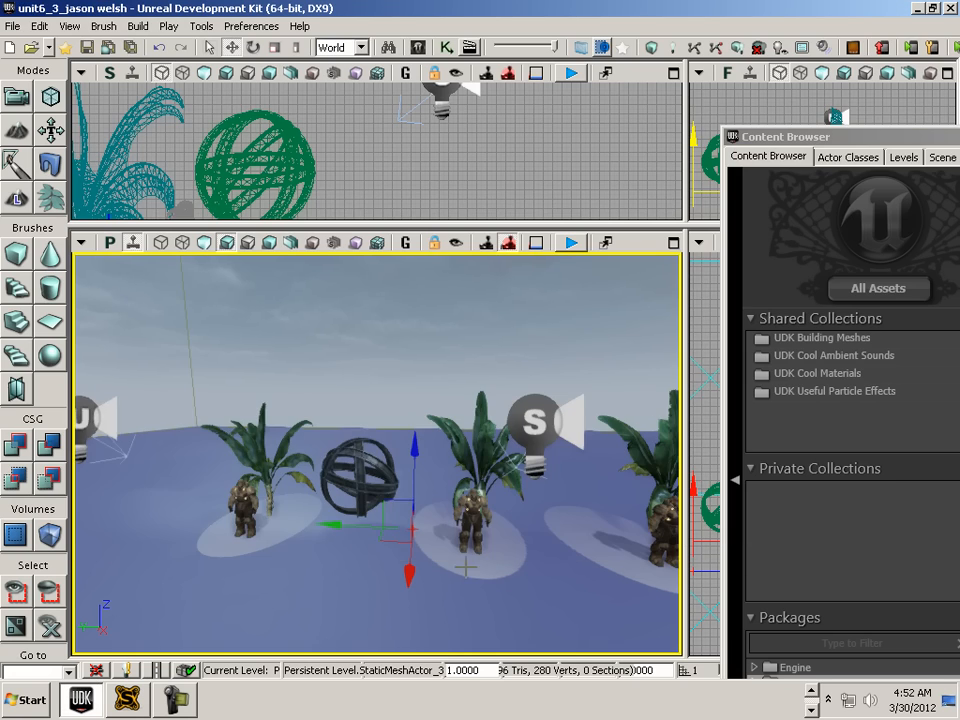
Turn off the Composite Dynamic lighting channel and Cast Composite Shadow for the spotlight beside the third palm tree
mouse_move(500, 603)
mouse_down()
mouse_move(553, 636)
mouse_move(501, 602)
mouse_up()
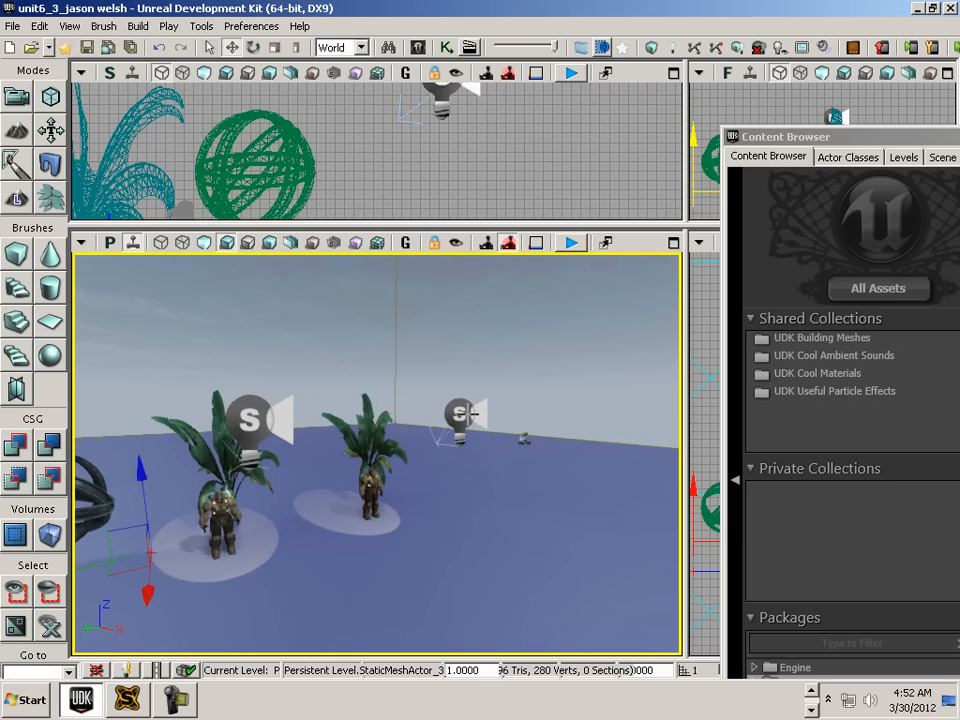
click(472, 413)
double_click(463, 413)
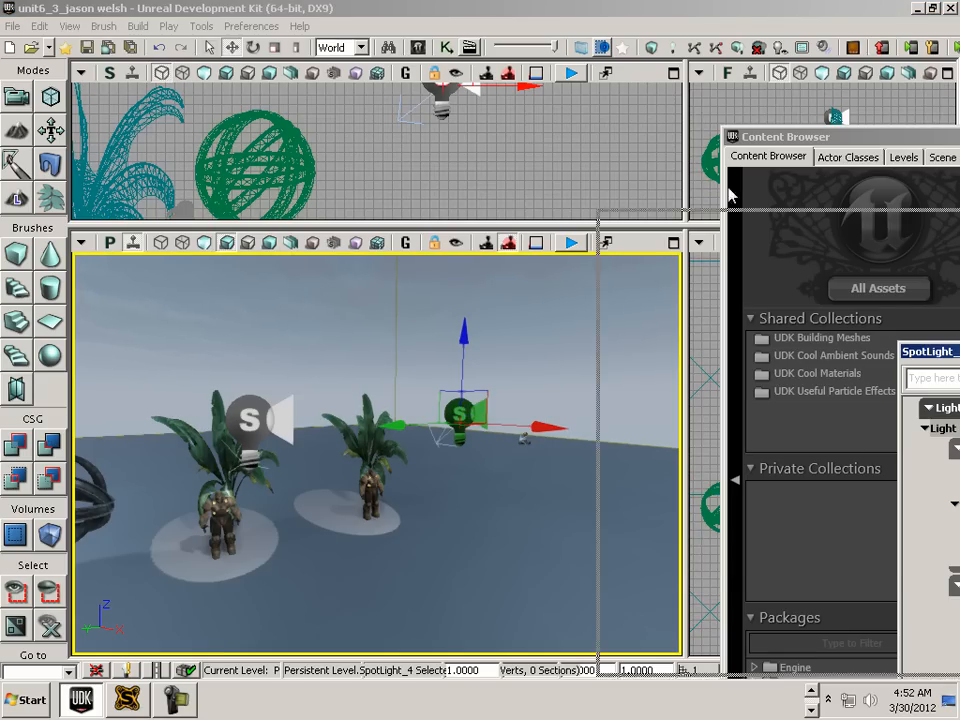
drag(729, 195, 539, 119)
scroll(667, 320, down, 10)
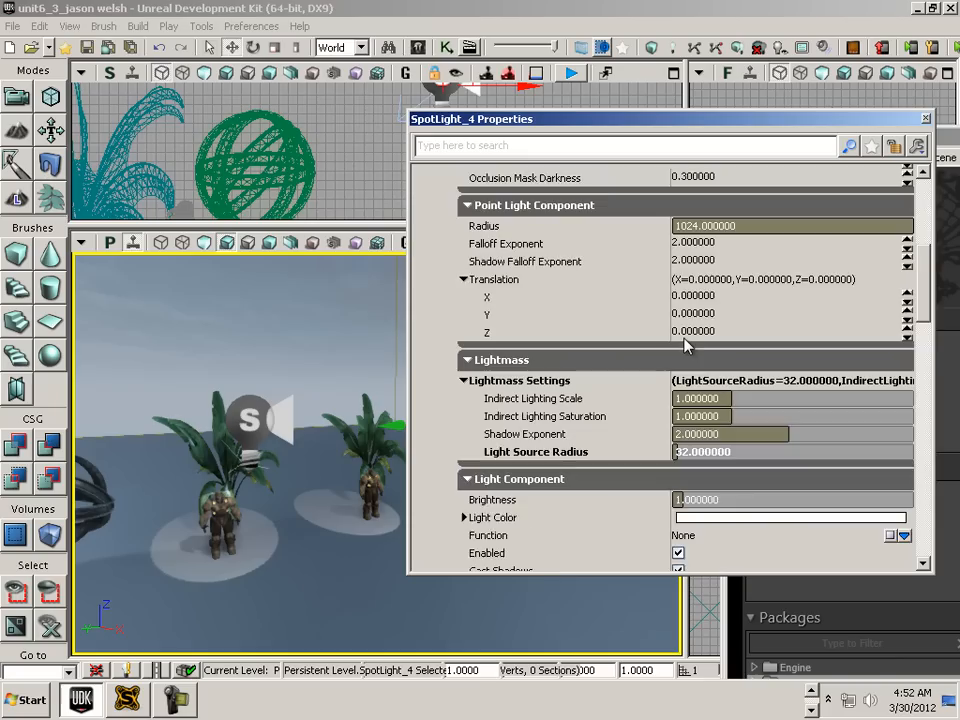
scroll(686, 346, down, 3)
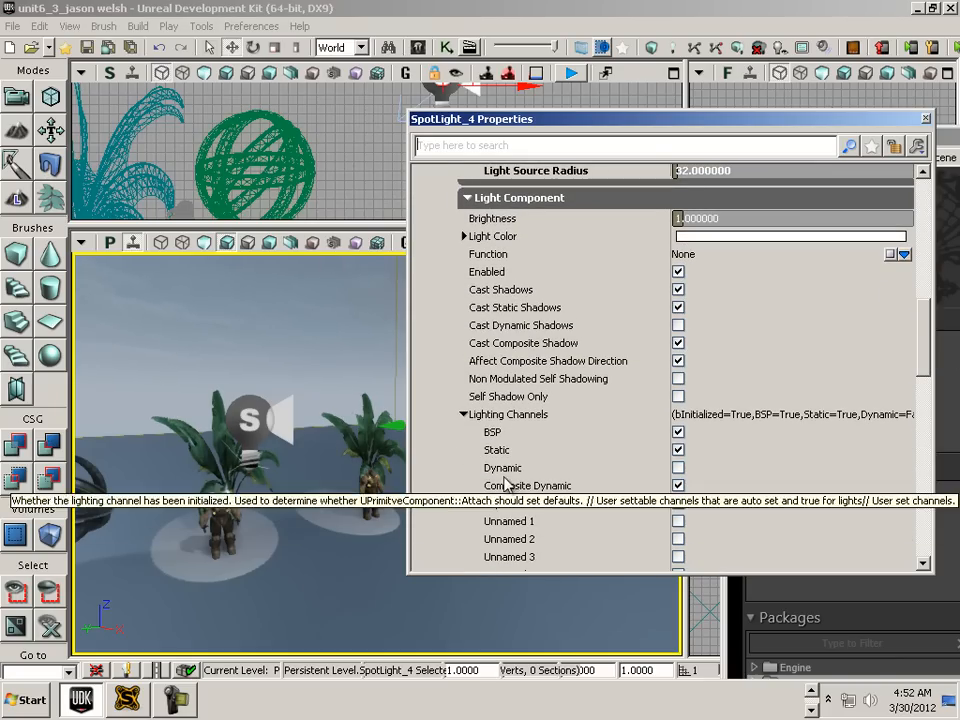
click(678, 485)
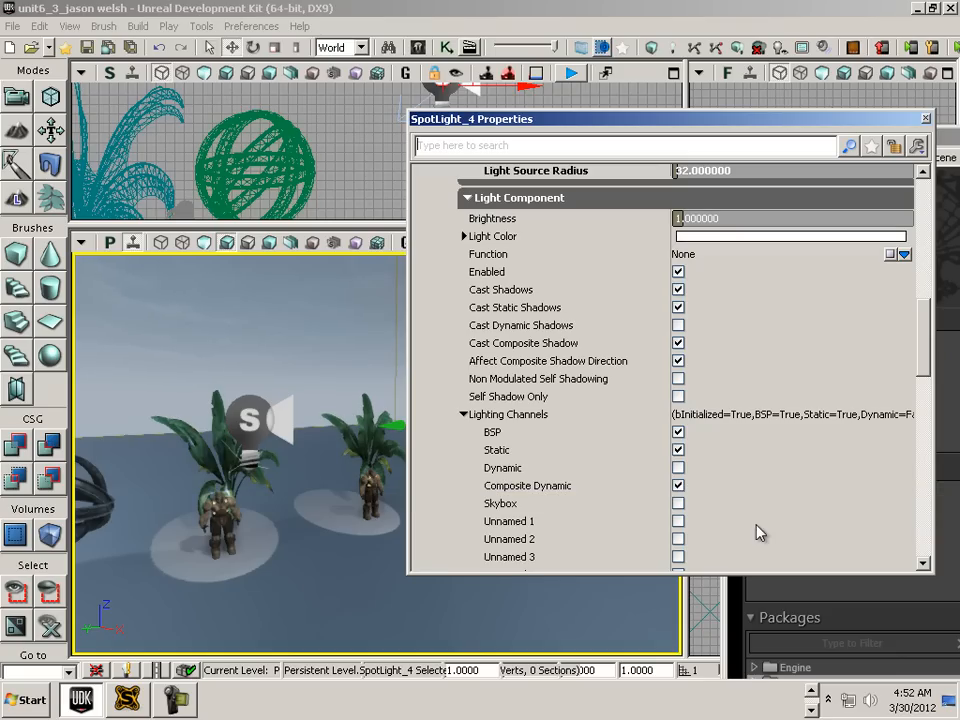
click(680, 489)
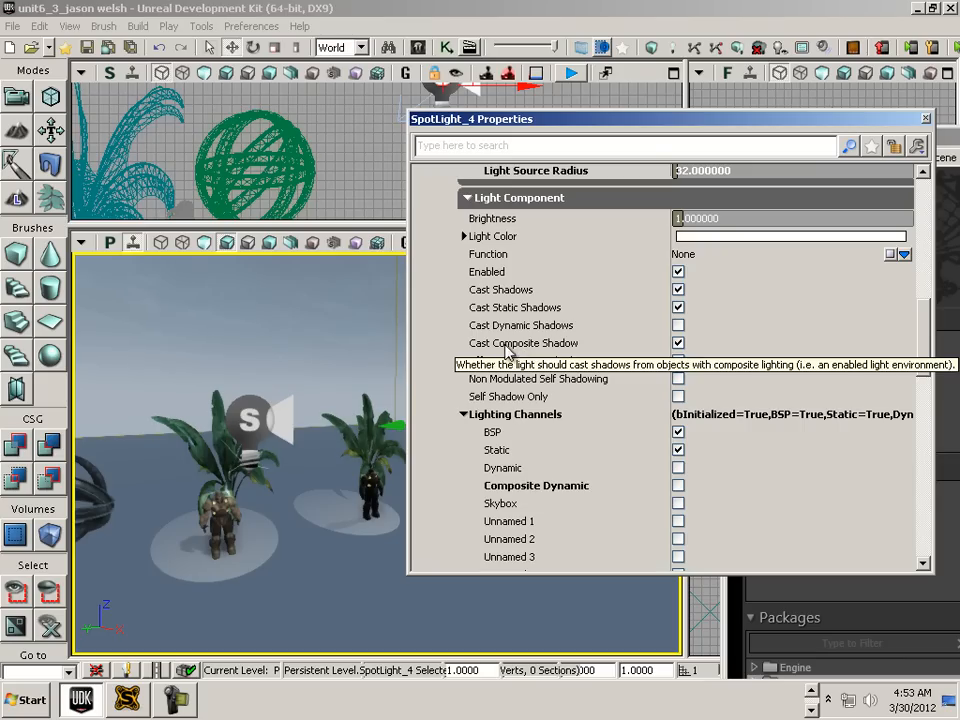
click(678, 344)
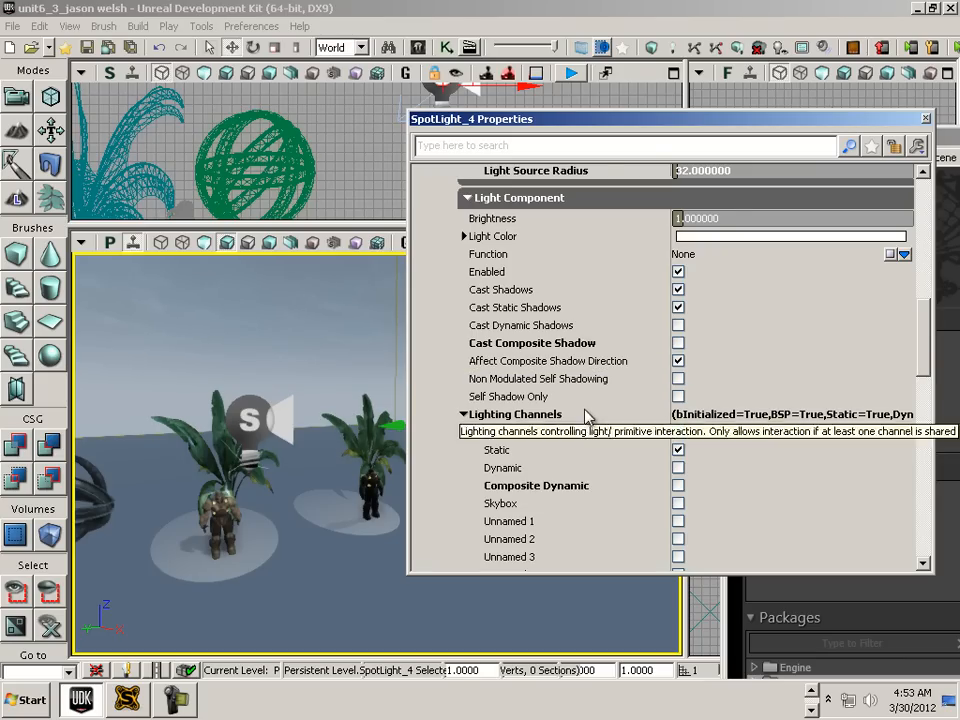
drag(702, 160, 702, 162)
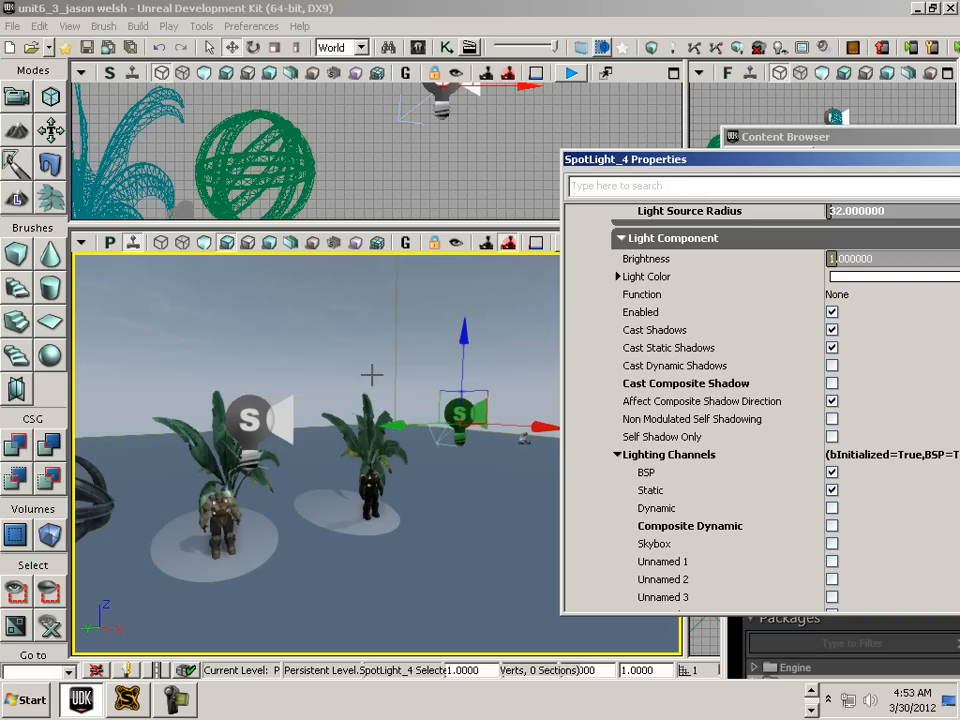
Play the level from the floor in front of the third palm tree, fire once and approach the floating metal sphere
right_click(338, 556)
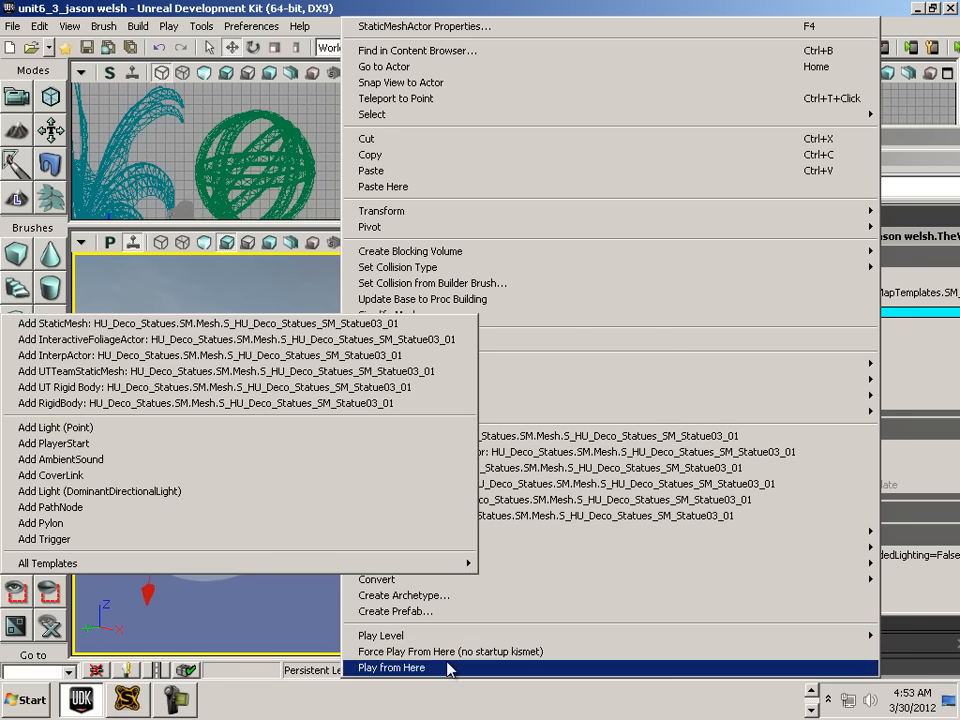
click(441, 668)
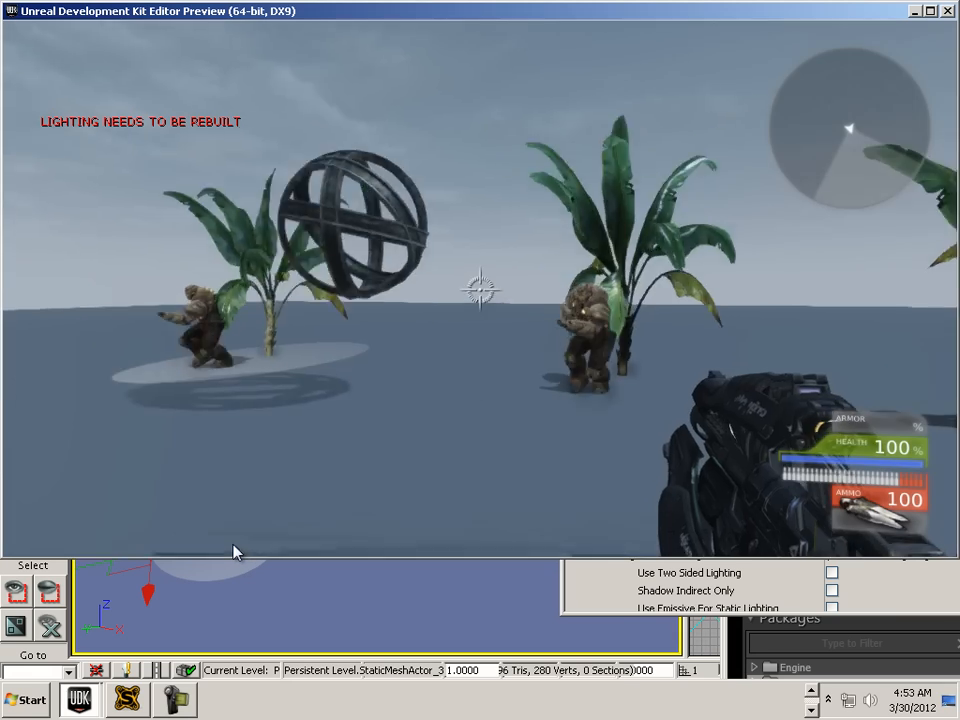
key(w)
scroll(349, 536, down, 1)
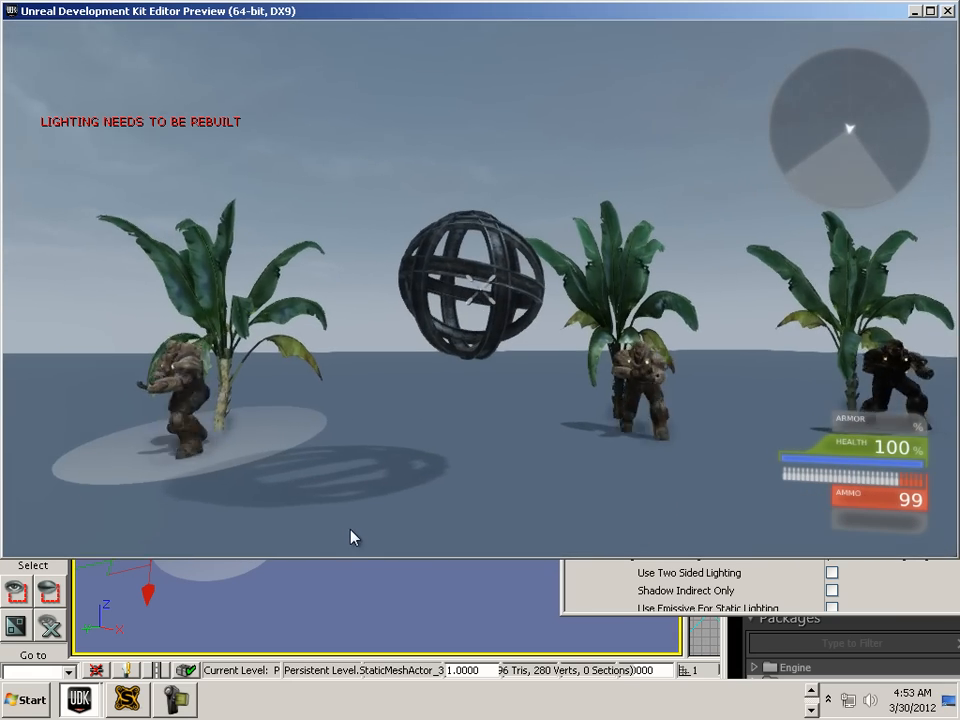
key(d)
key(w)
key(a)
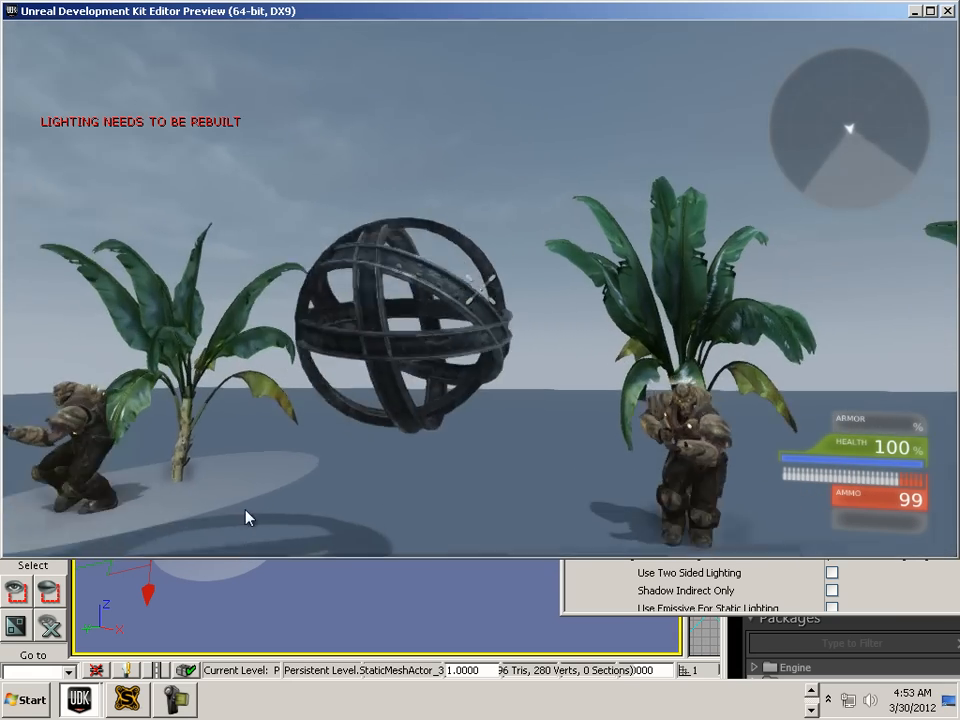
Bring the metal sphere over to the third palm tree to examine its lighting and shadow beside the character there
right_drag(335, 559, 323, 527)
key(w)
key(d)
key(s)
key(w)
key(d)
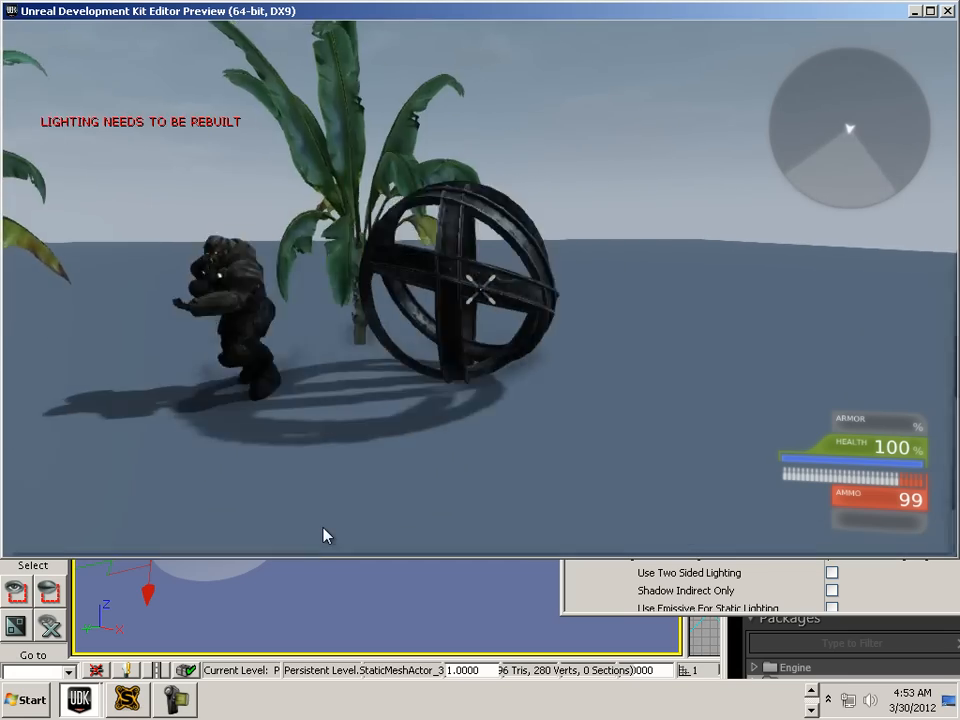
key(s)
key(w)
key(a)
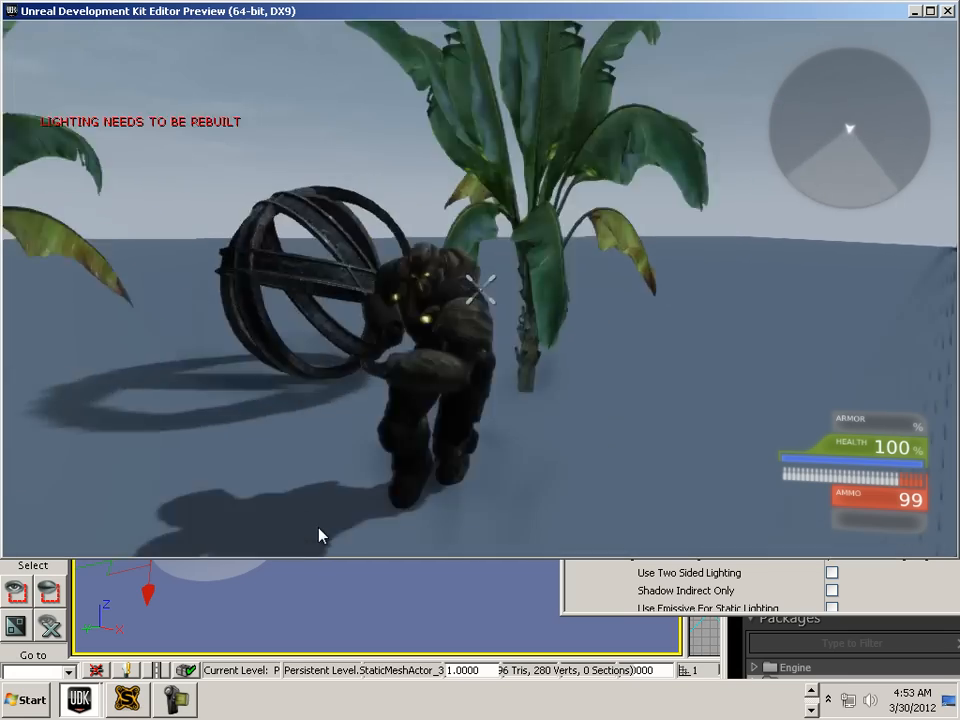
Move the metal sphere back past the first palm tree's light pool to compare its shading and shadow, and end the play test
key(d)
key(s)
key(w)
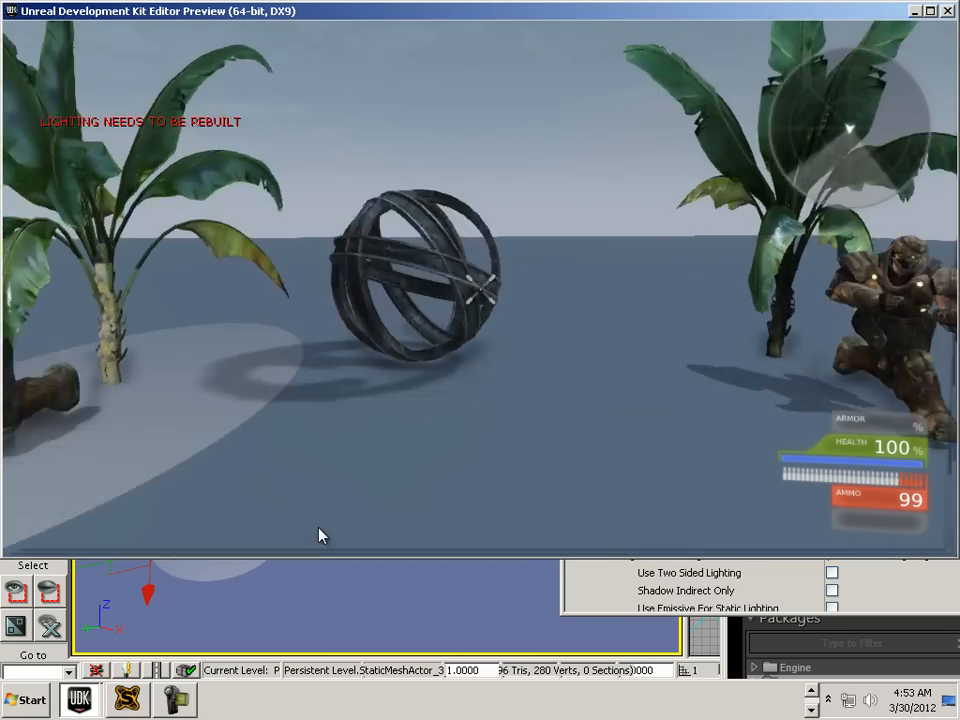
key(a)
right_drag(318, 527, 361, 543)
key(d)
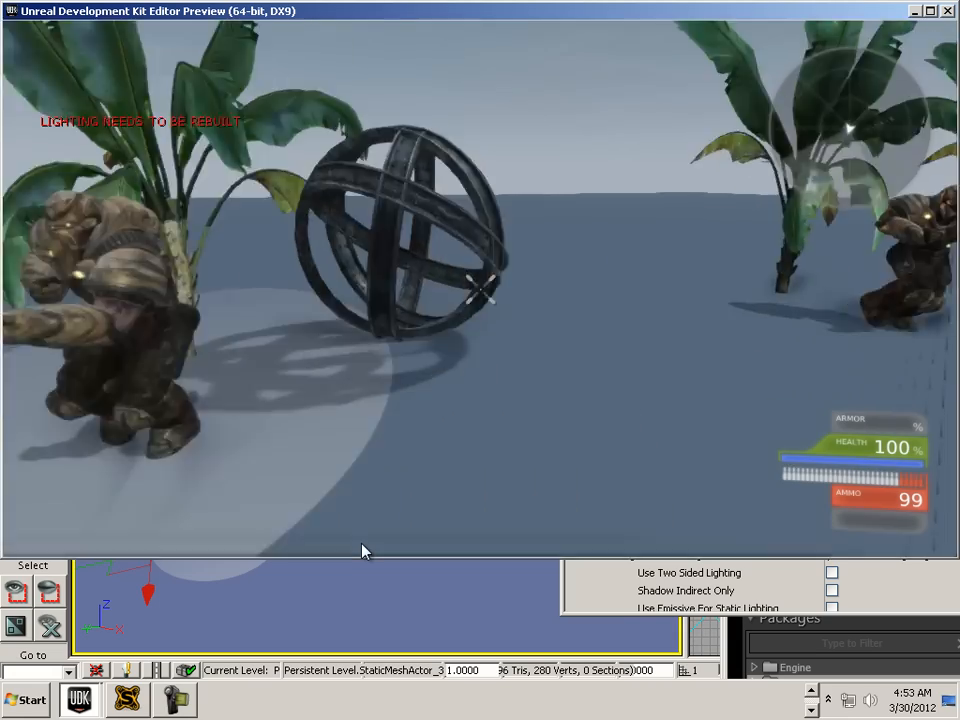
key(s)
key(w)
key(d)
key(s)
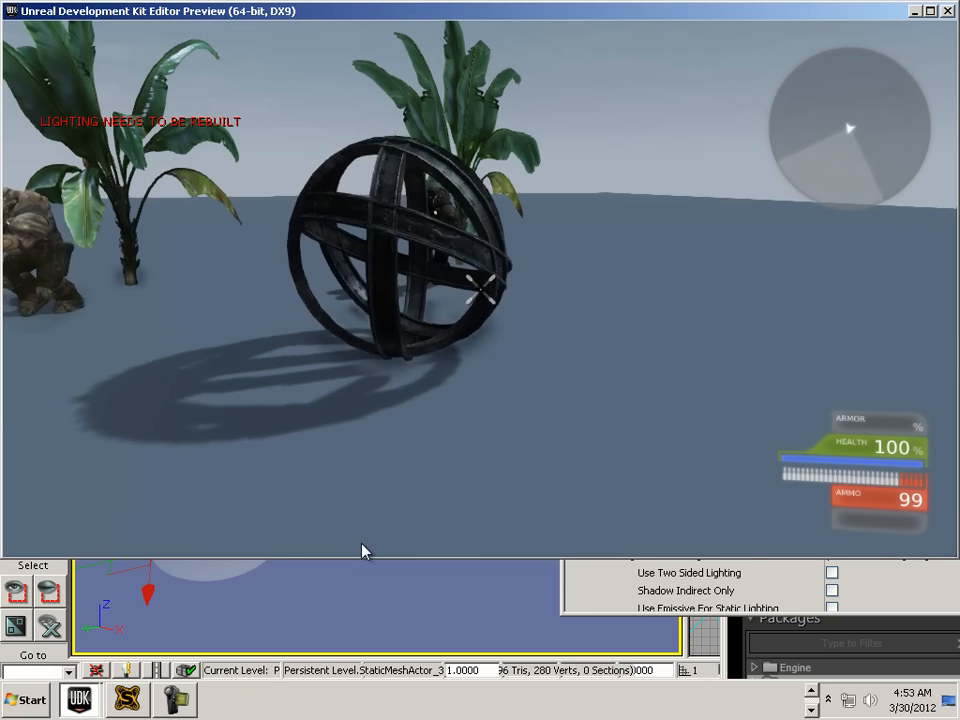
key(d)
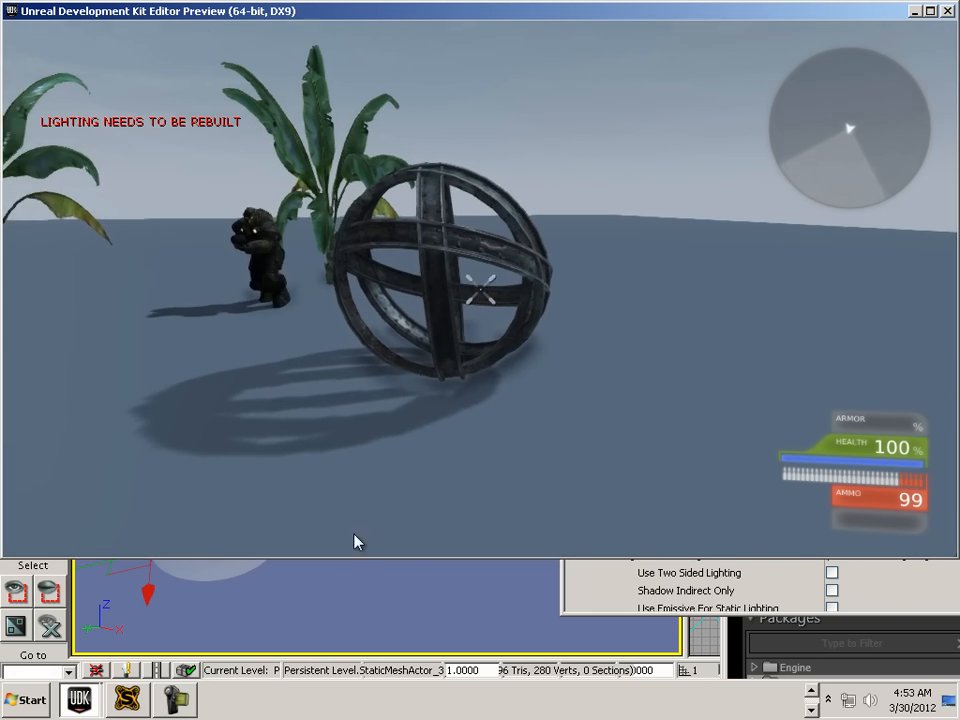
key(Escape)
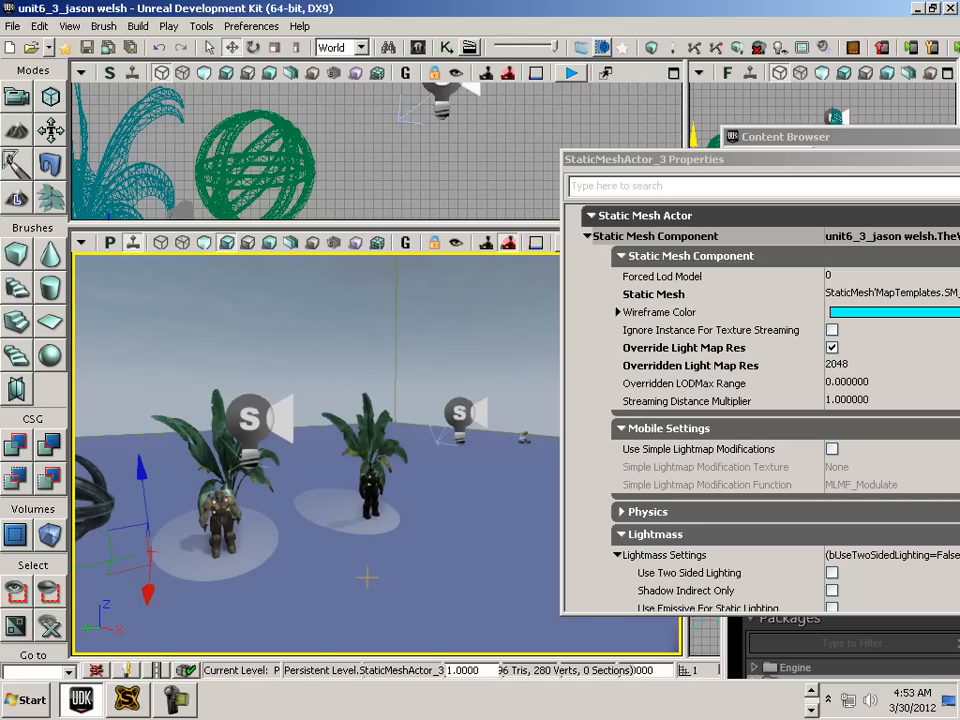
Select the metal sphere between the first two palm trees and search its properties for "light"
drag(362, 577, 328, 470)
click(352, 462)
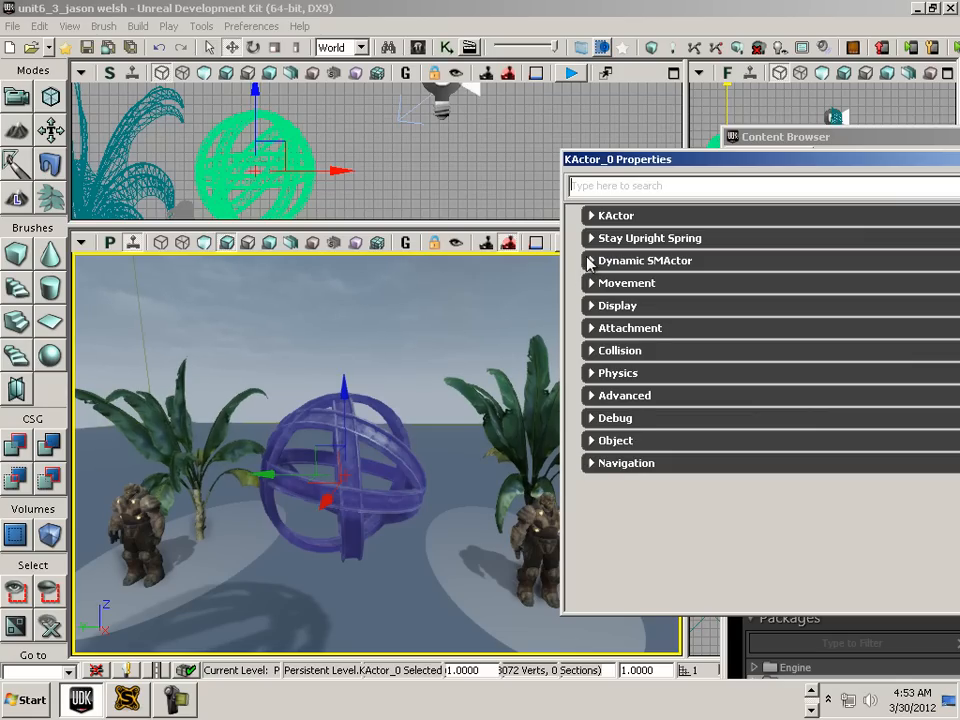
click(589, 261)
click(591, 259)
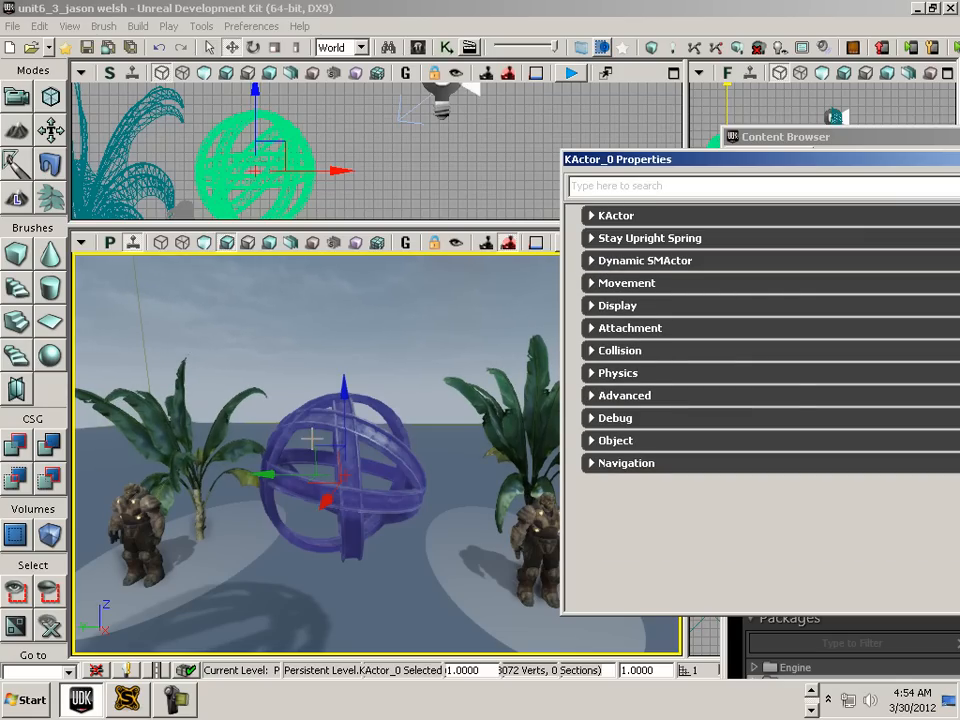
click(663, 186)
text(li)
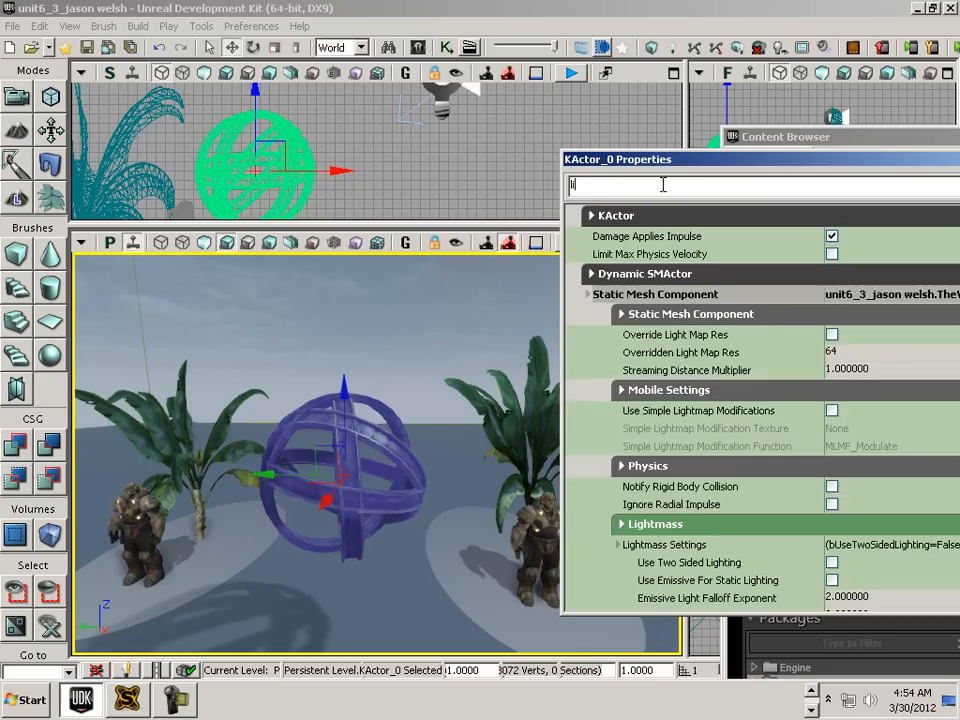
text(ght)
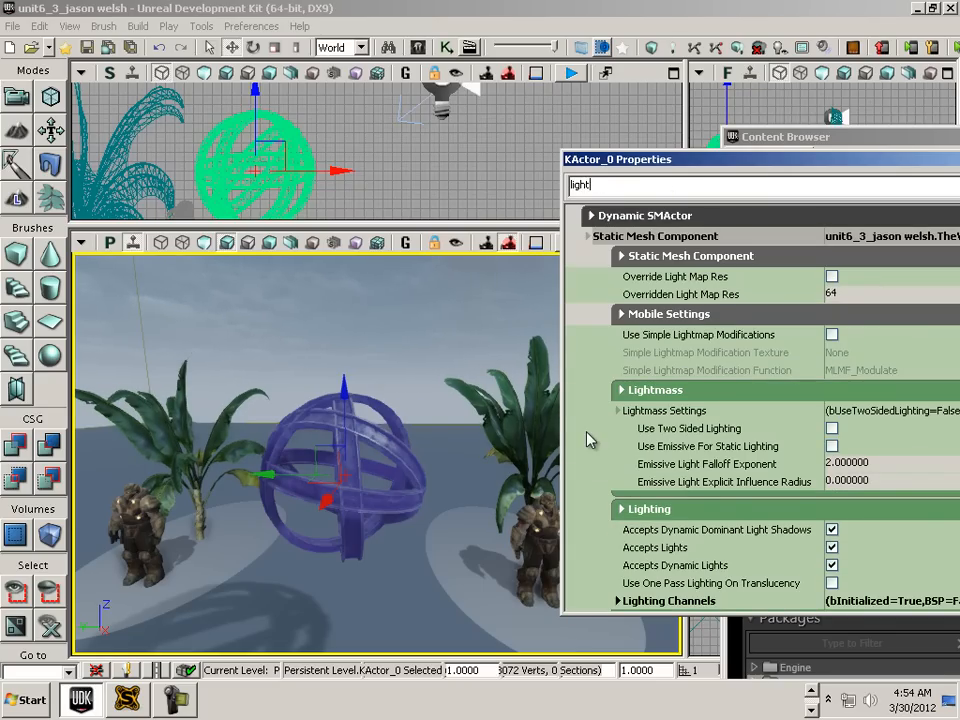
Examine the sphere's Lighting settings and expanded Lighting Channels, and close its properties
scroll(590, 440, down, 10)
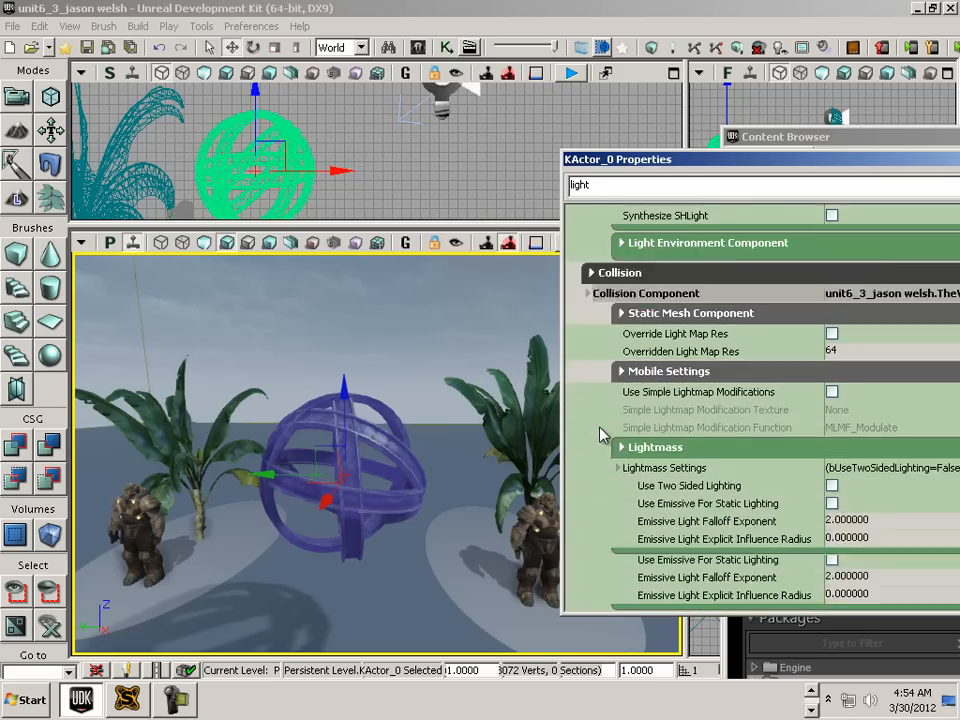
scroll(602, 435, down, 3)
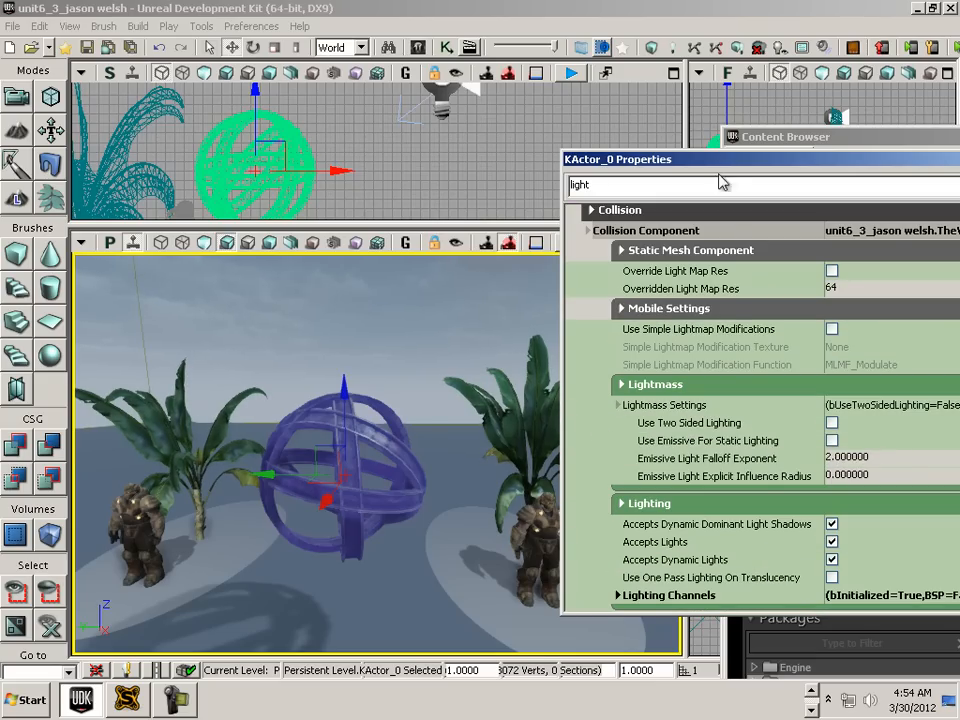
drag(705, 160, 563, 94)
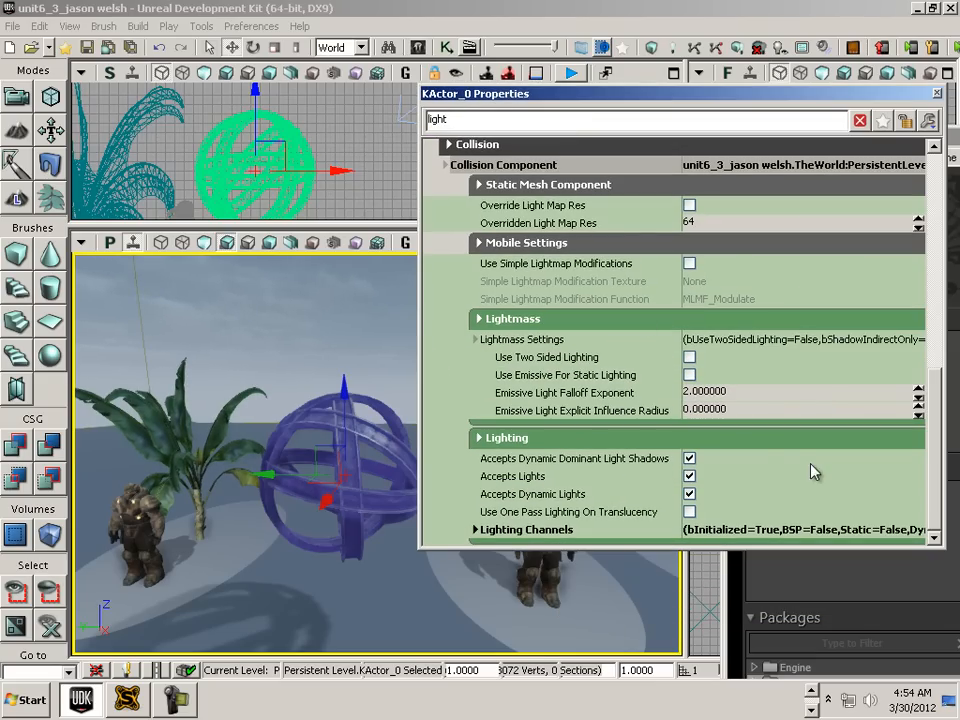
scroll(480, 533, down, 5)
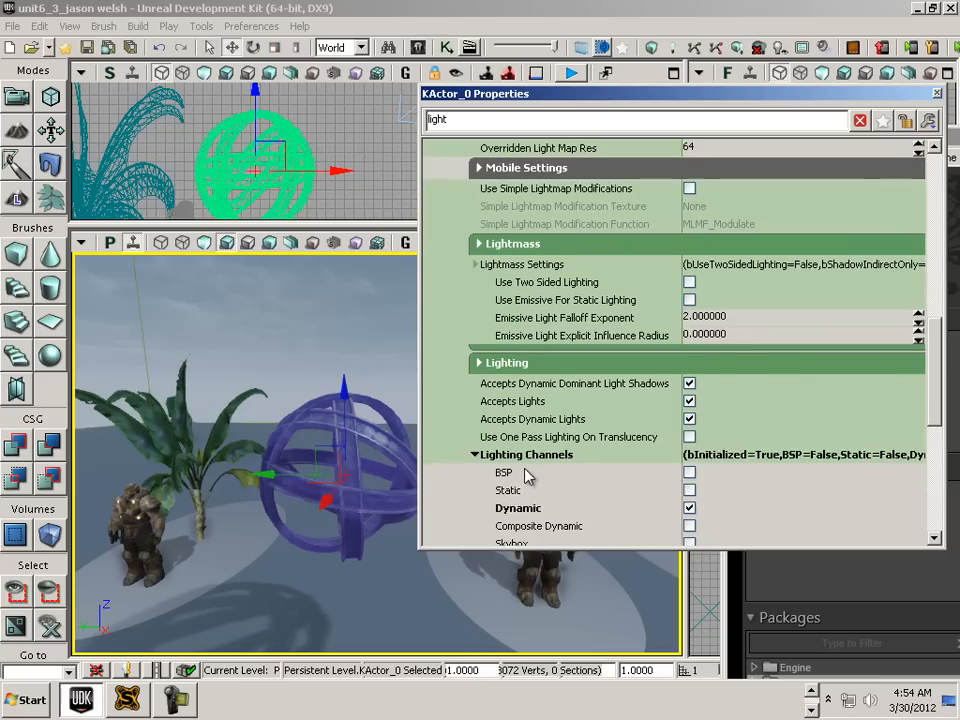
scroll(535, 426, down, 1)
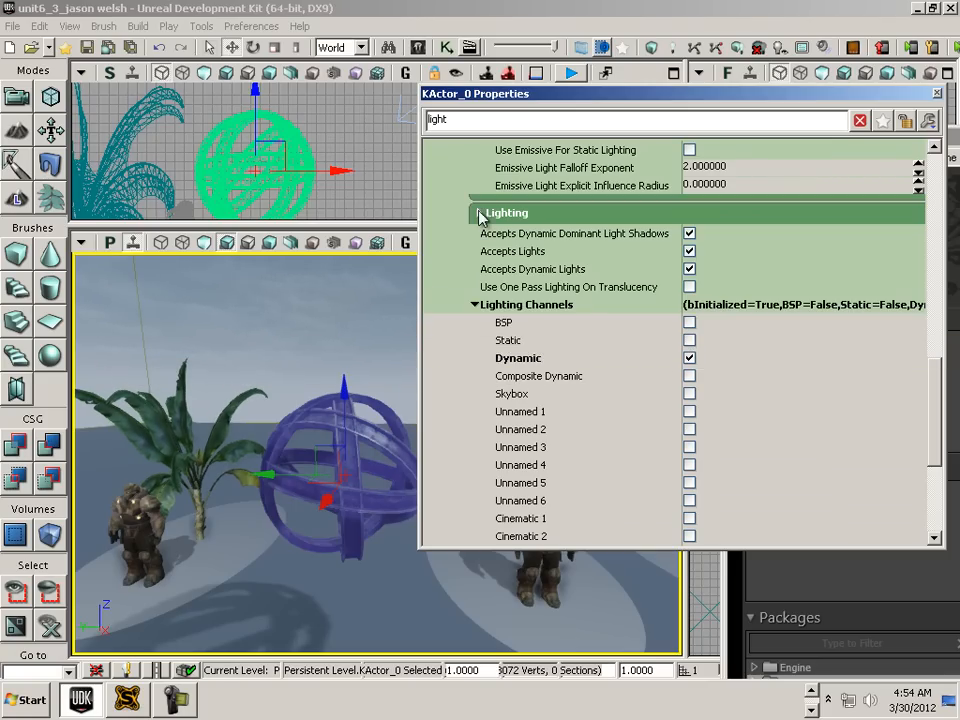
scroll(527, 293, down, 5)
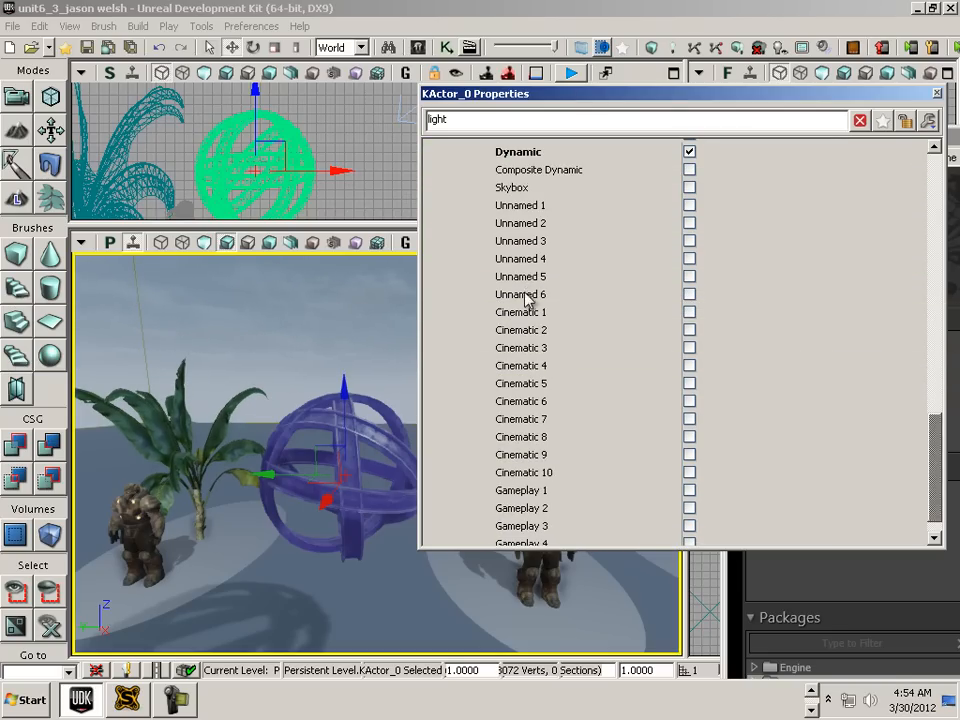
click(937, 95)
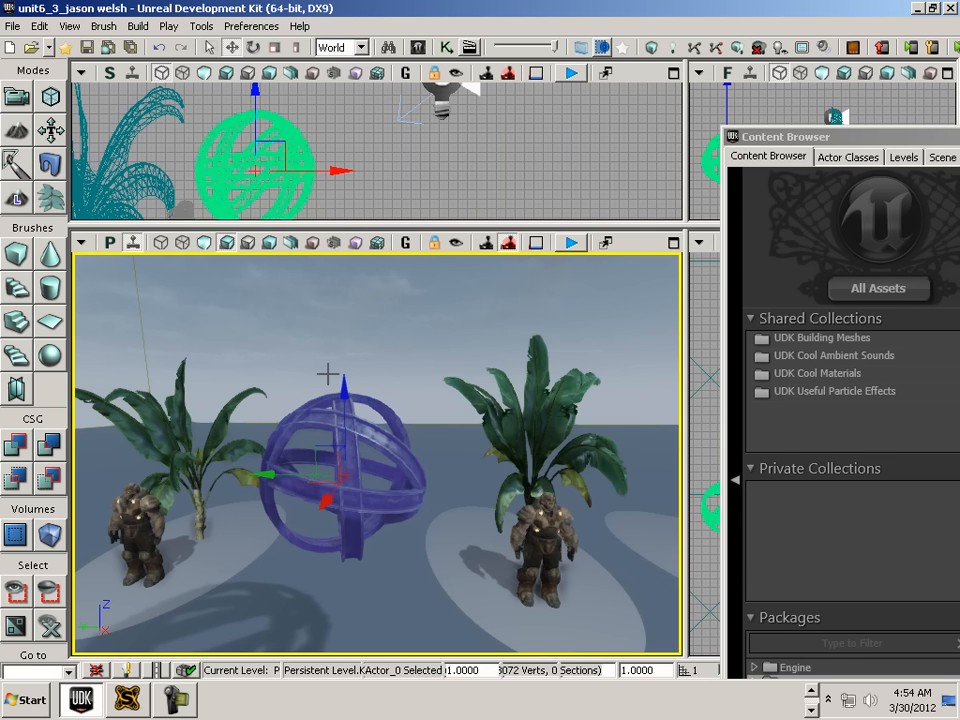
Lower the metal sphere slightly between the first two palm trees and start a play test from the floor near the first palm
drag(338, 361, 293, 656)
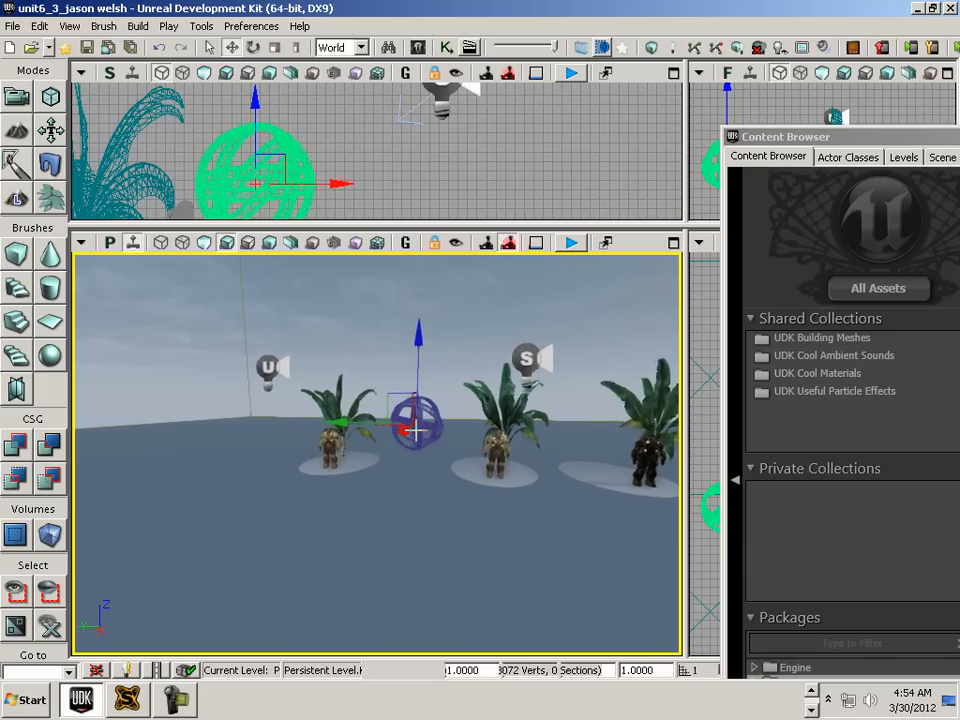
drag(422, 332, 420, 251)
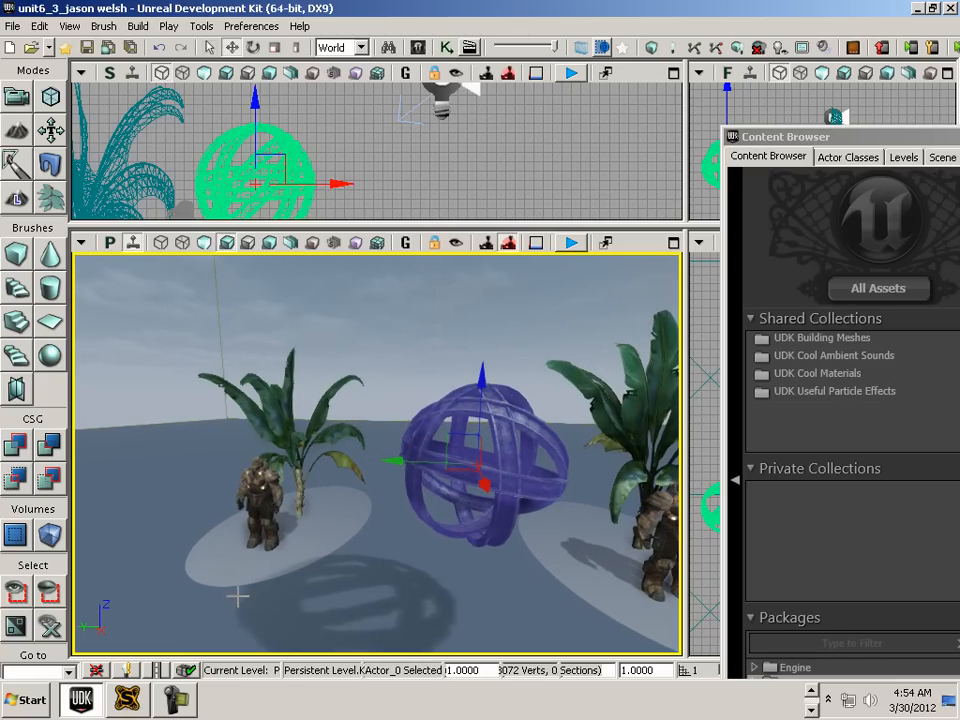
right_click(197, 604)
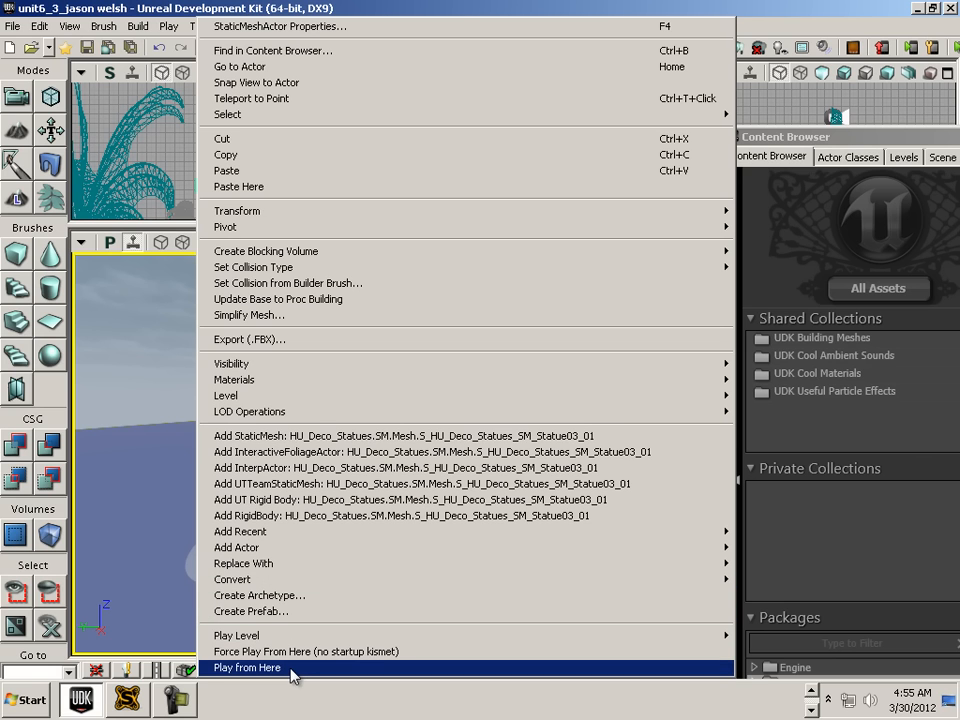
click(280, 667)
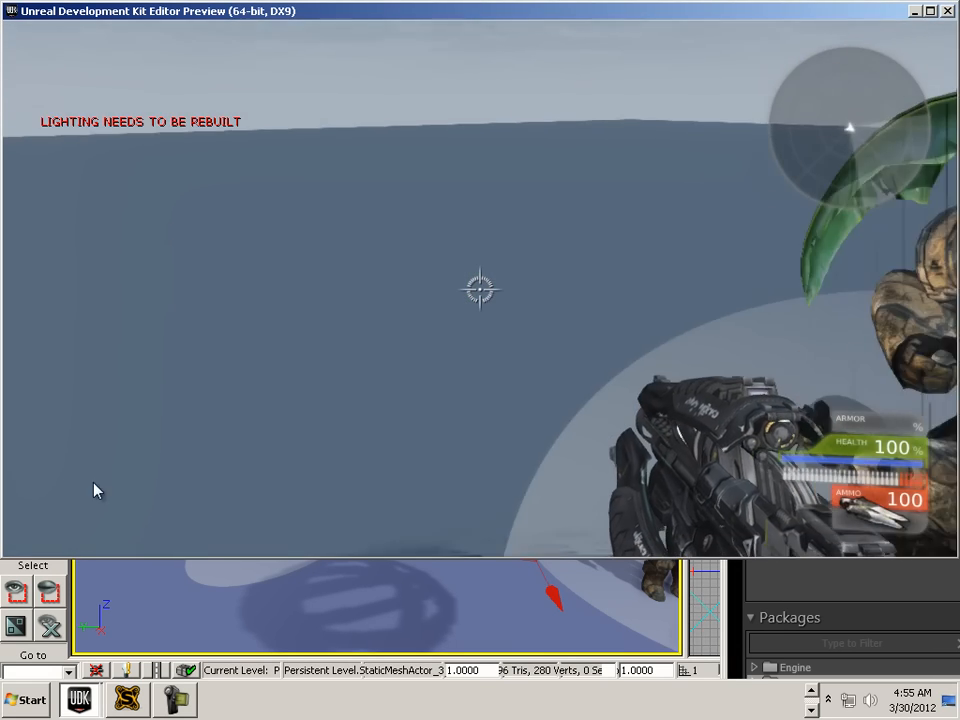
Back away from and approach the palm trees to examine the suspended sphere's shadow and the light pools at different distances
key(s)
key(s)
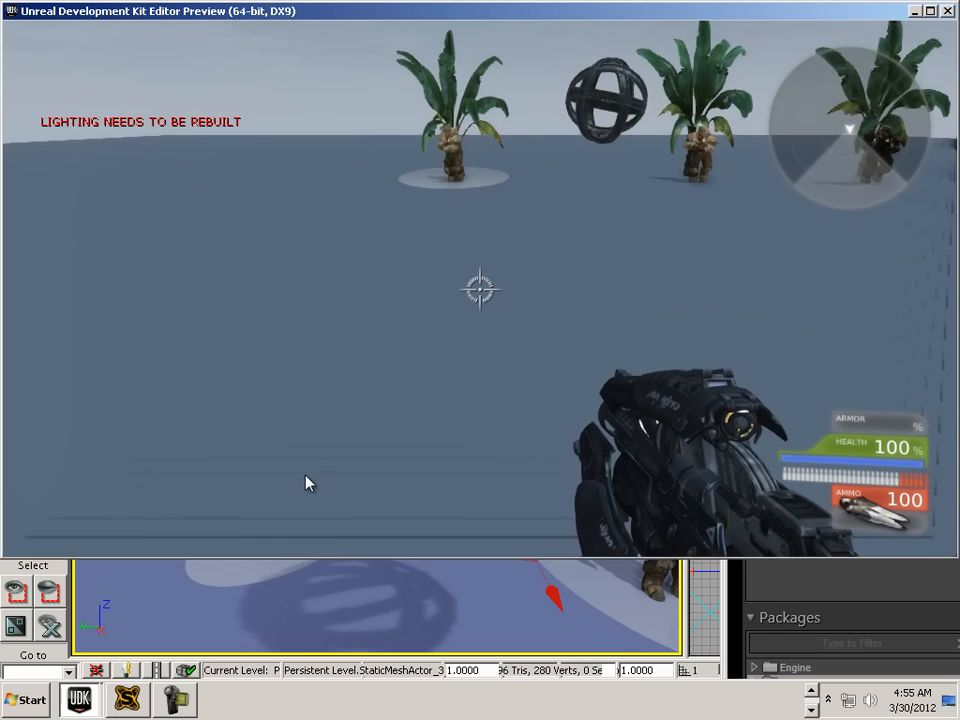
key(w)
key(w)
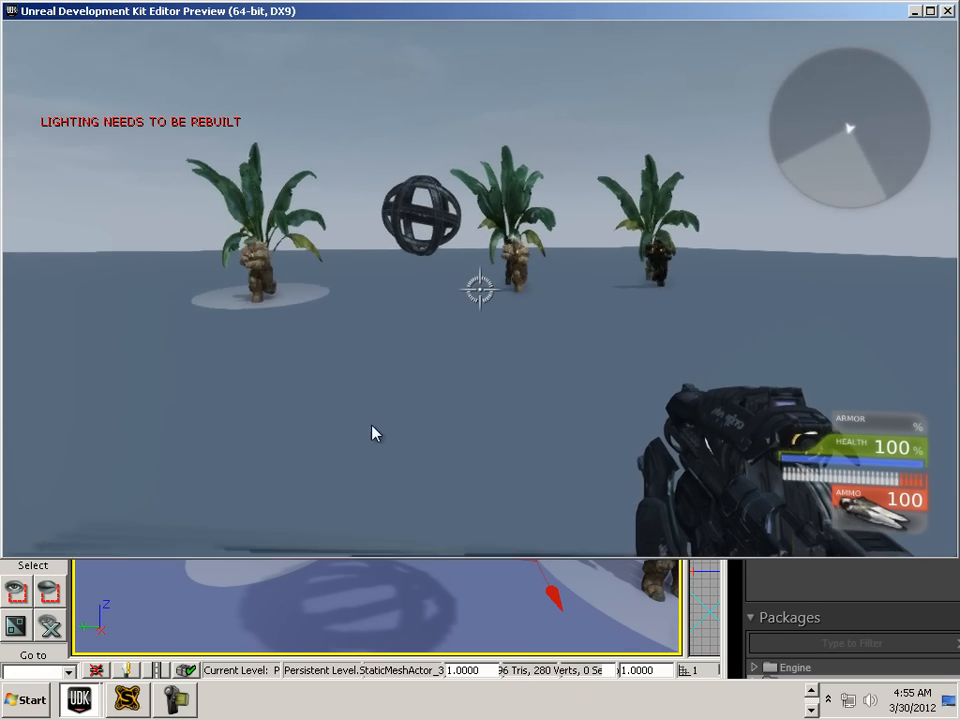
key(w)
key(w)
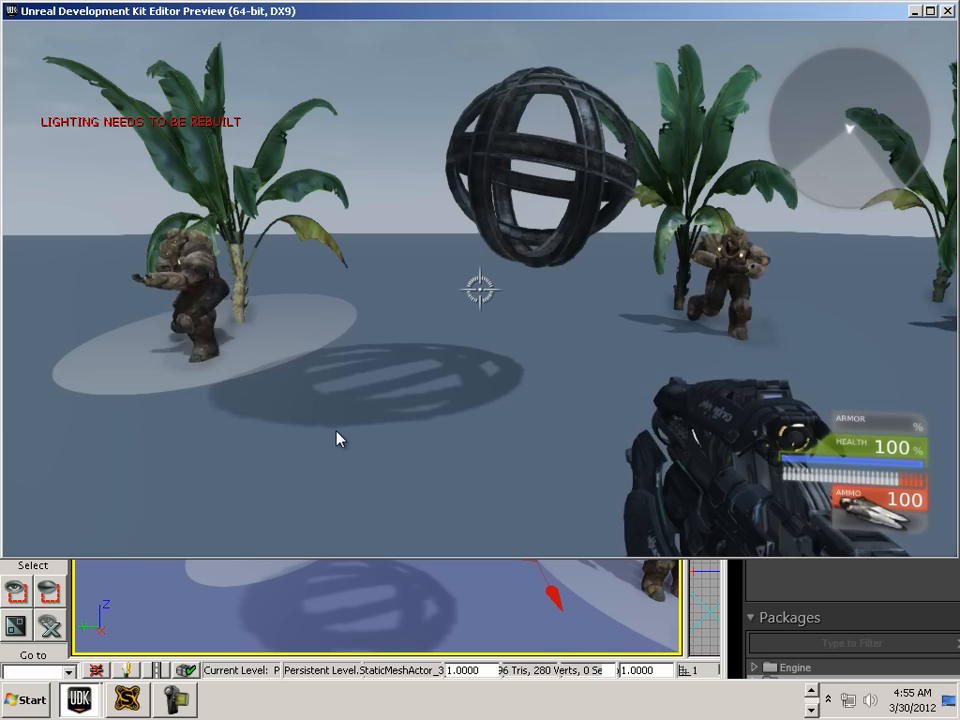
key(s)
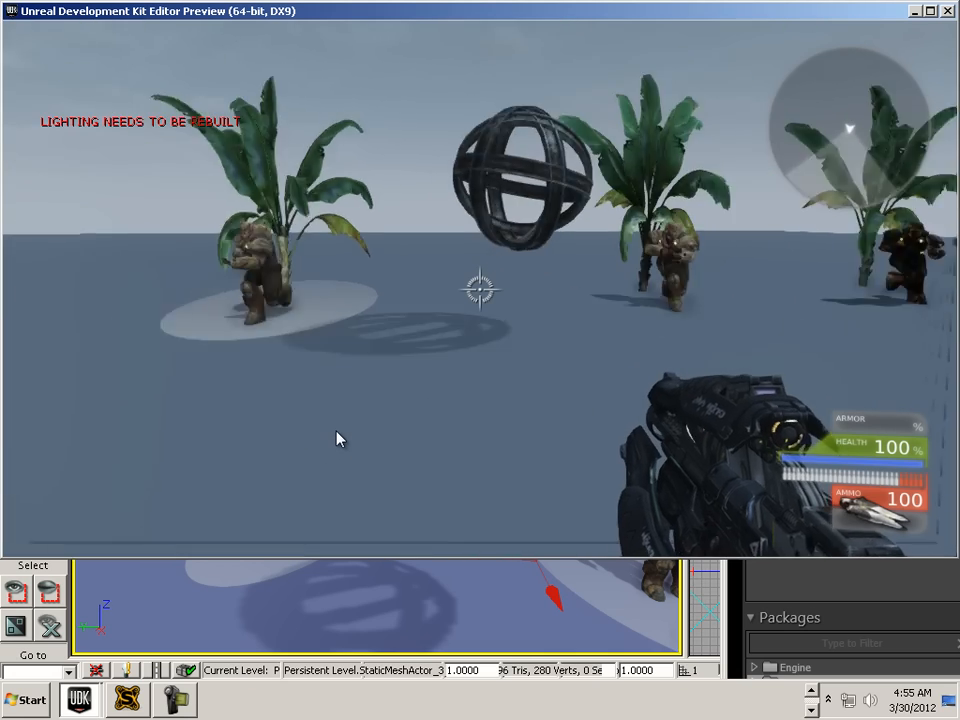
key(w)
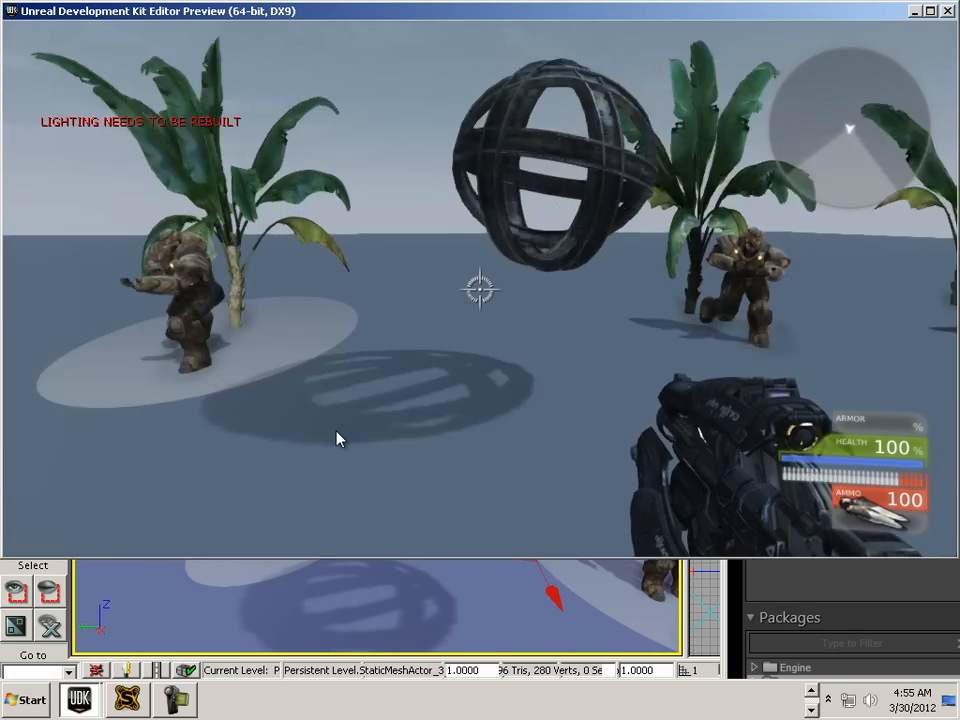
Walk up to the characters beside the third and second palm trees to compare their lighting and shadows at close range
key(s)
key(d)
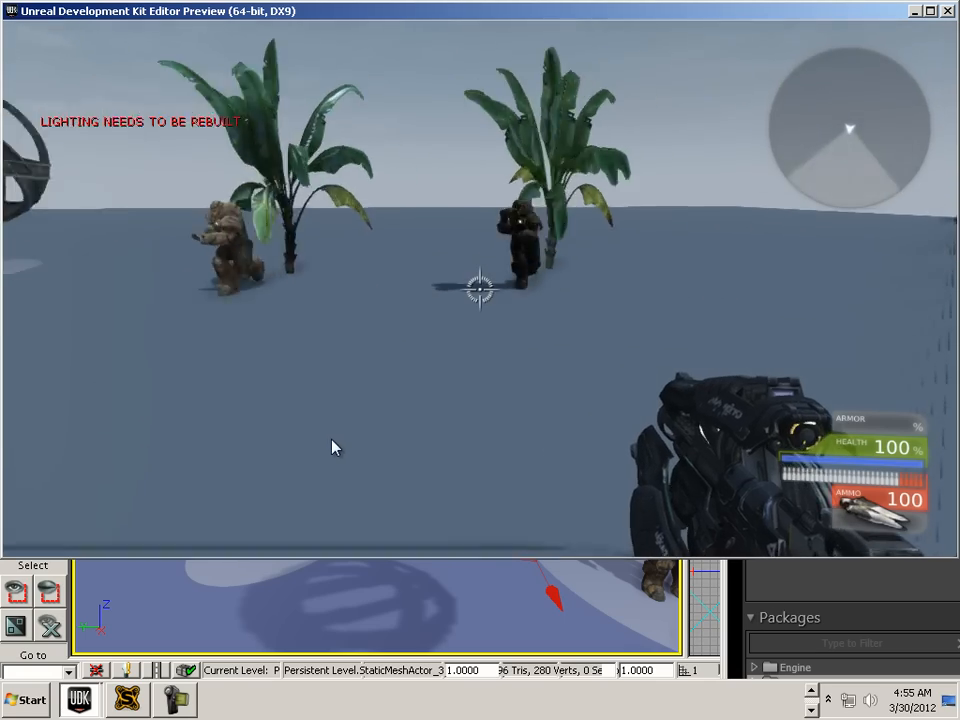
key(w)
key(s)
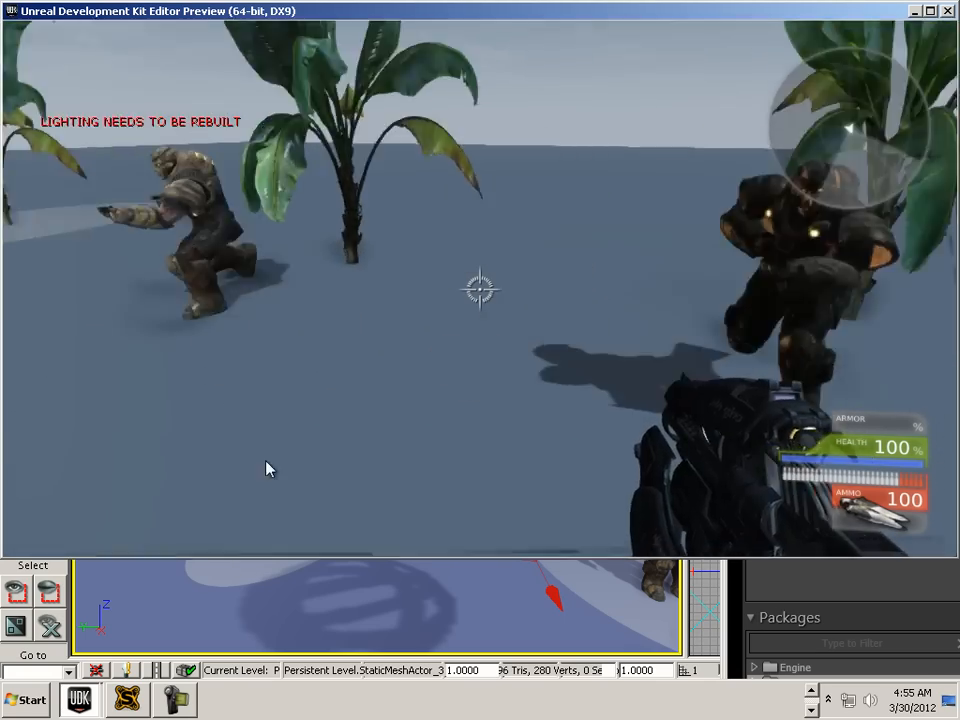
key(w)
key(s)
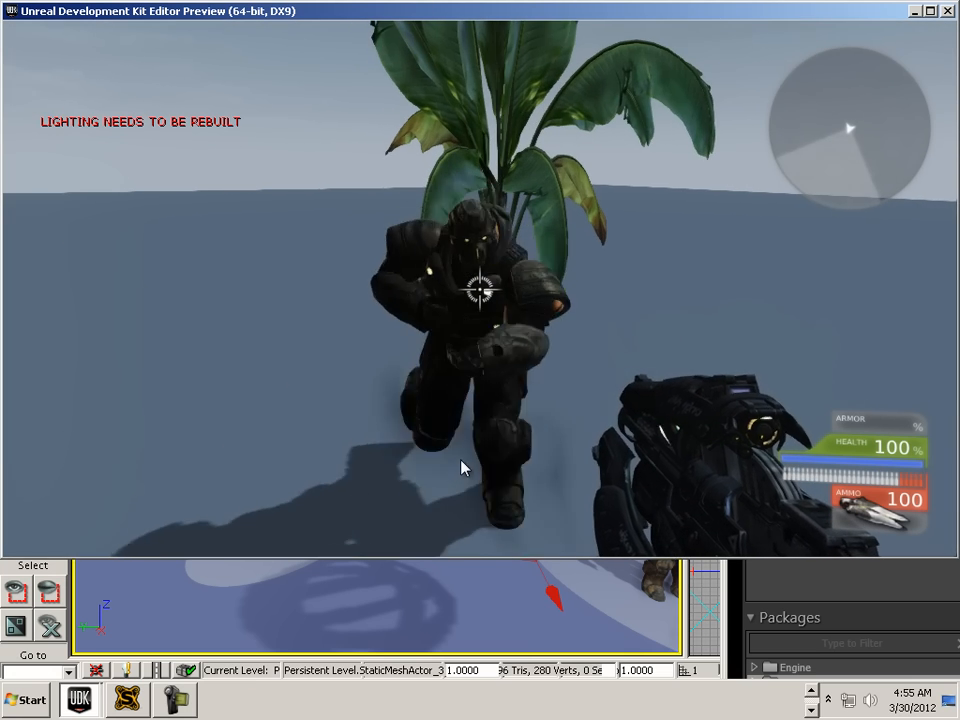
key(d)
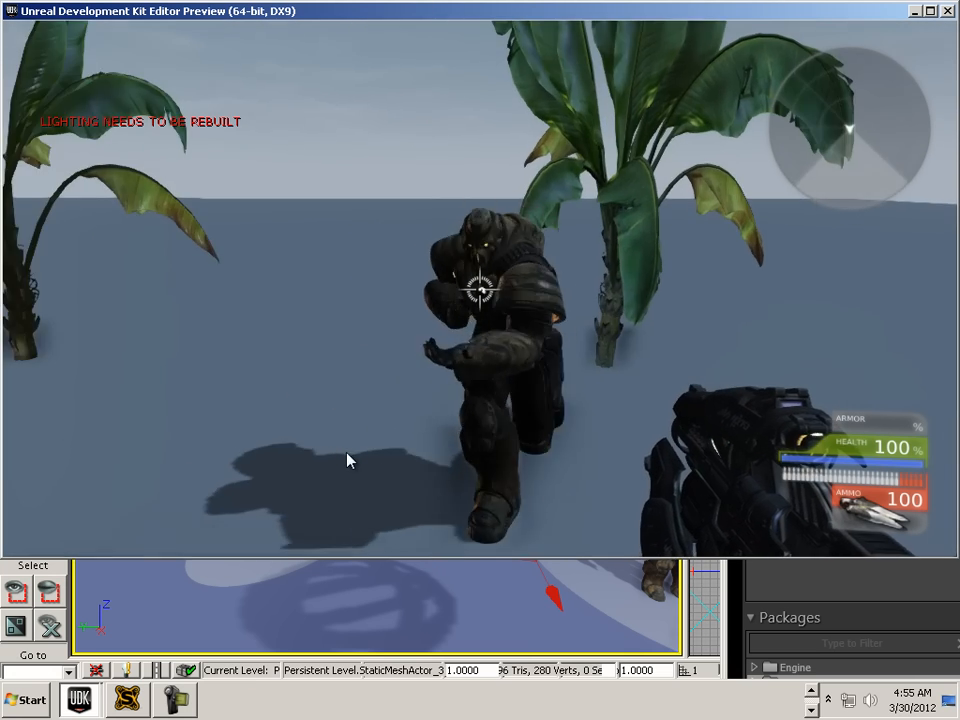
key(w)
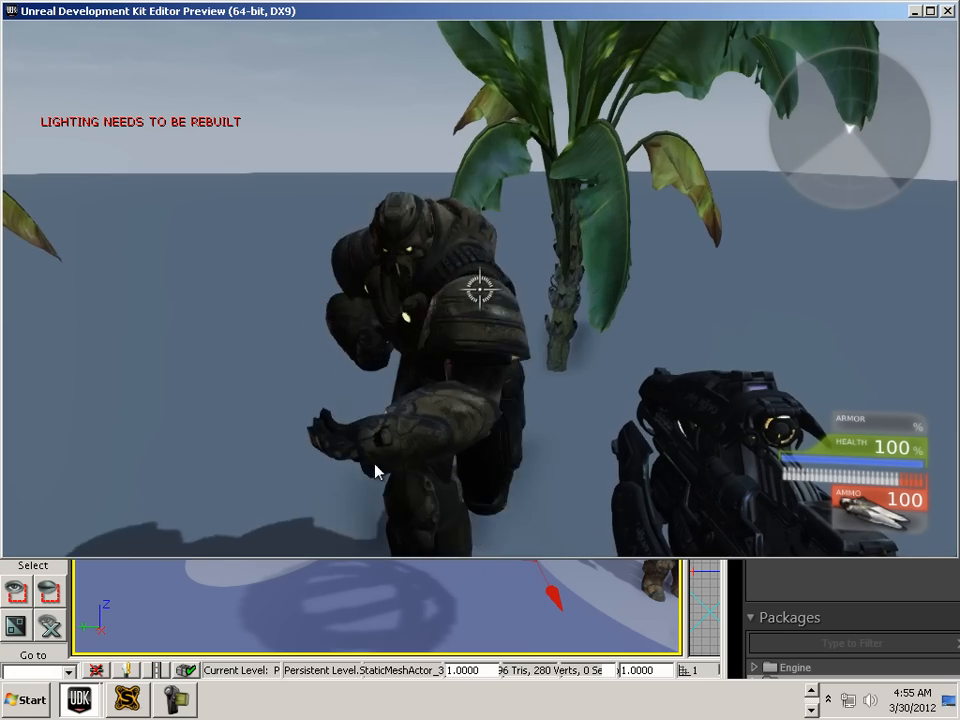
key(w)
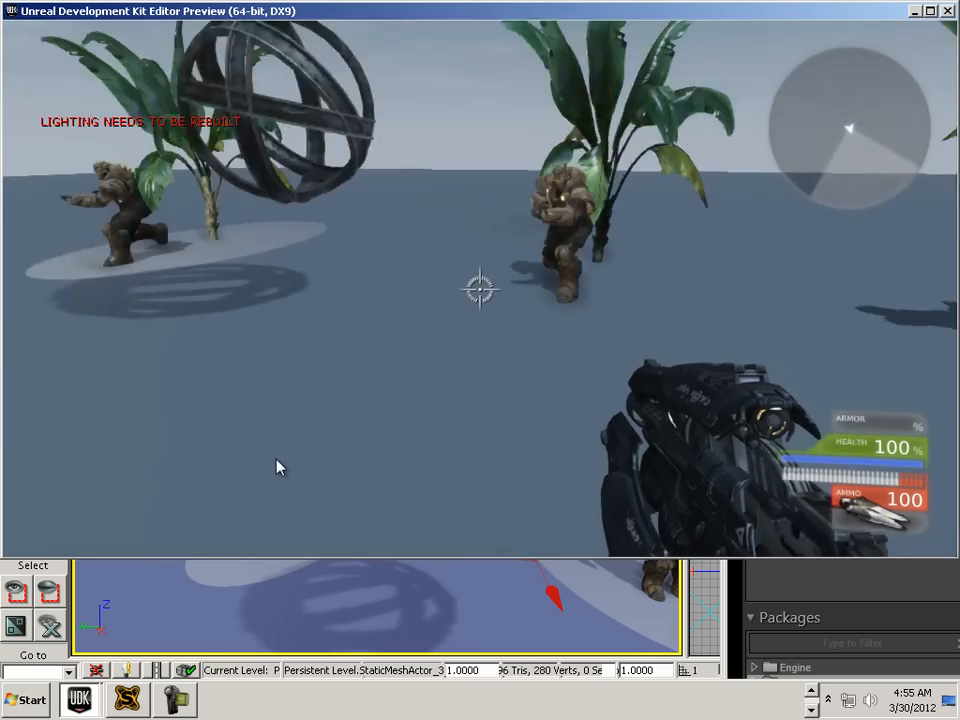
key(w)
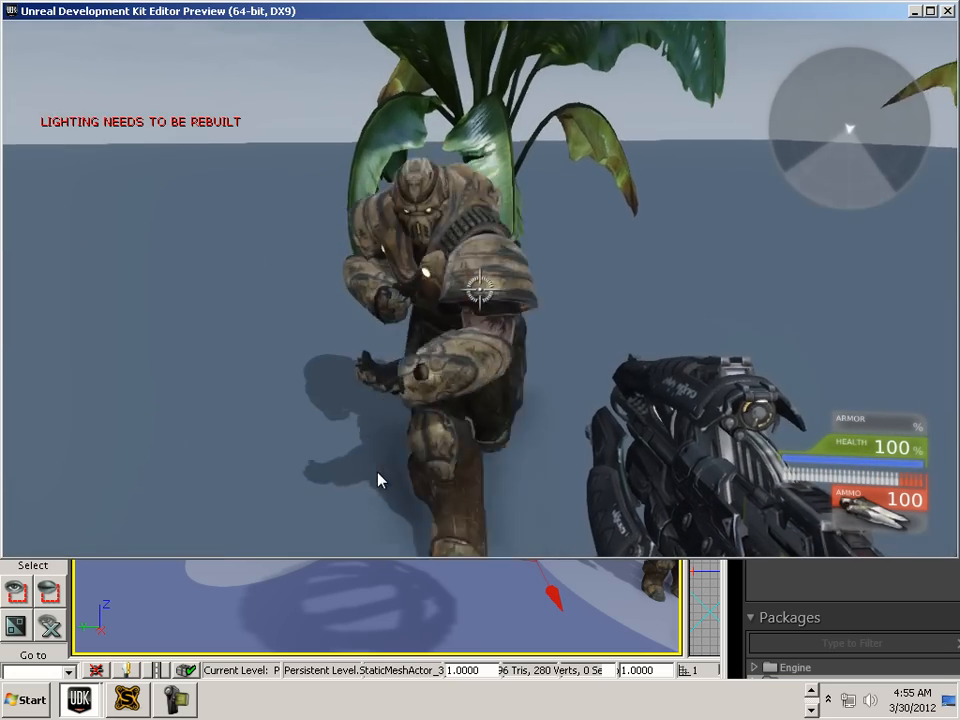
Switch to the physics gun and carry the metal sphere past the palm trees to examine its shading and shadow
key(s)
scroll(212, 388, down, 1)
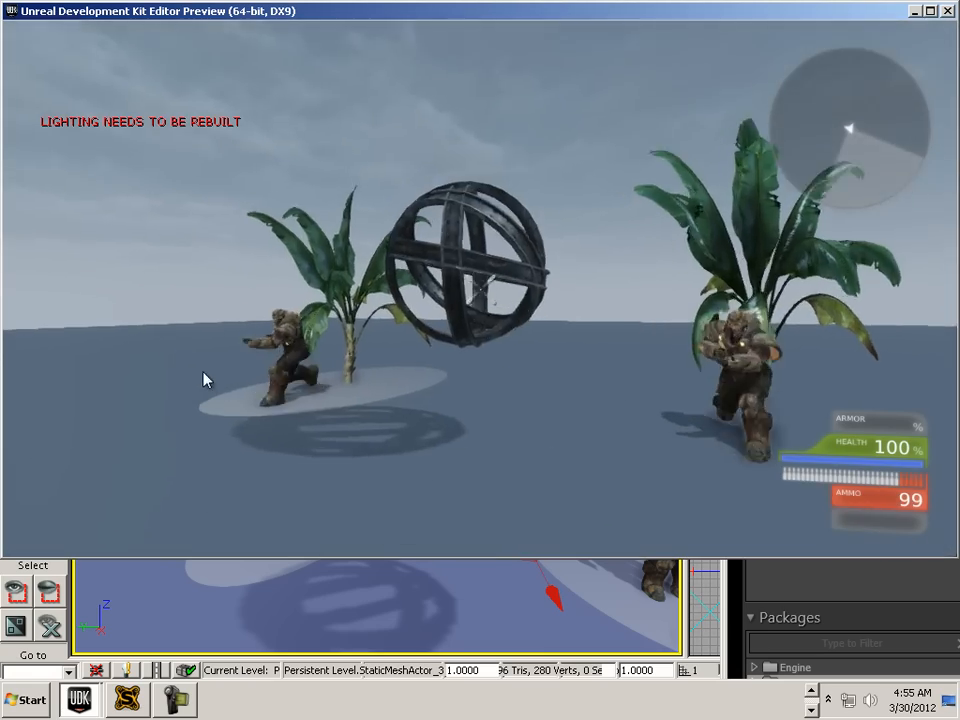
key(w)
right_drag(204, 377, 390, 194)
drag(390, 194, 392, 200)
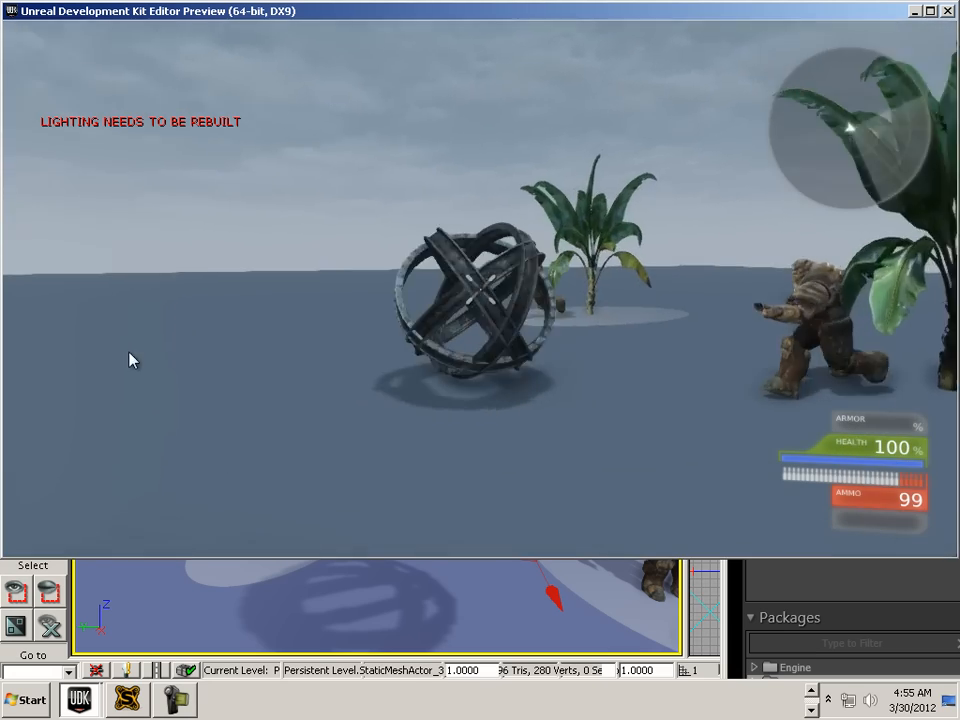
right_drag(128, 351, 945, 424)
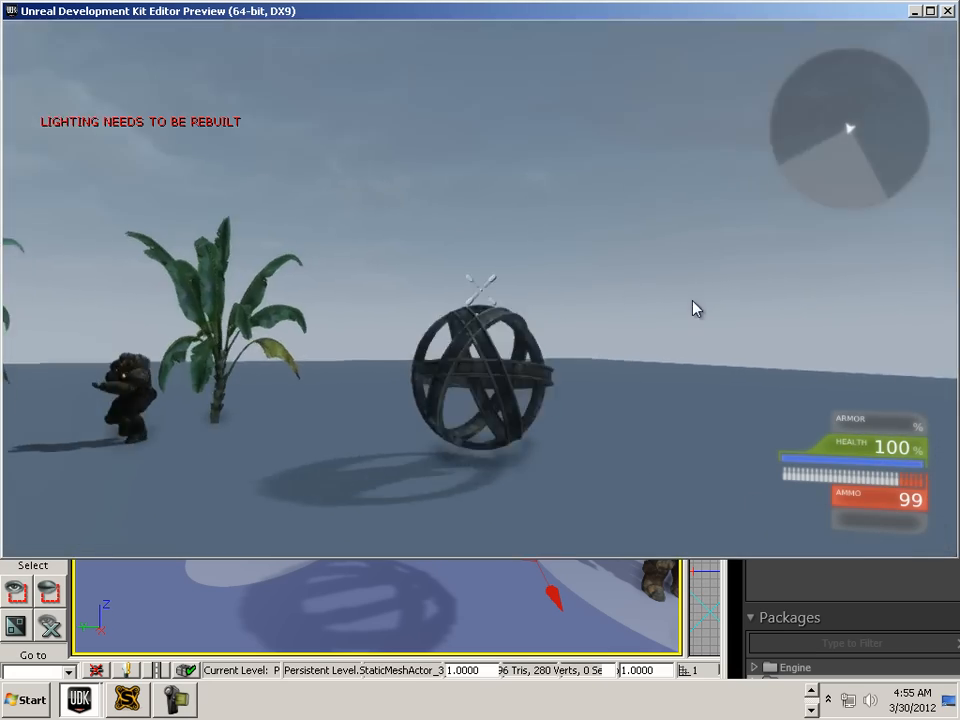
right_drag(692, 301, 430, 288)
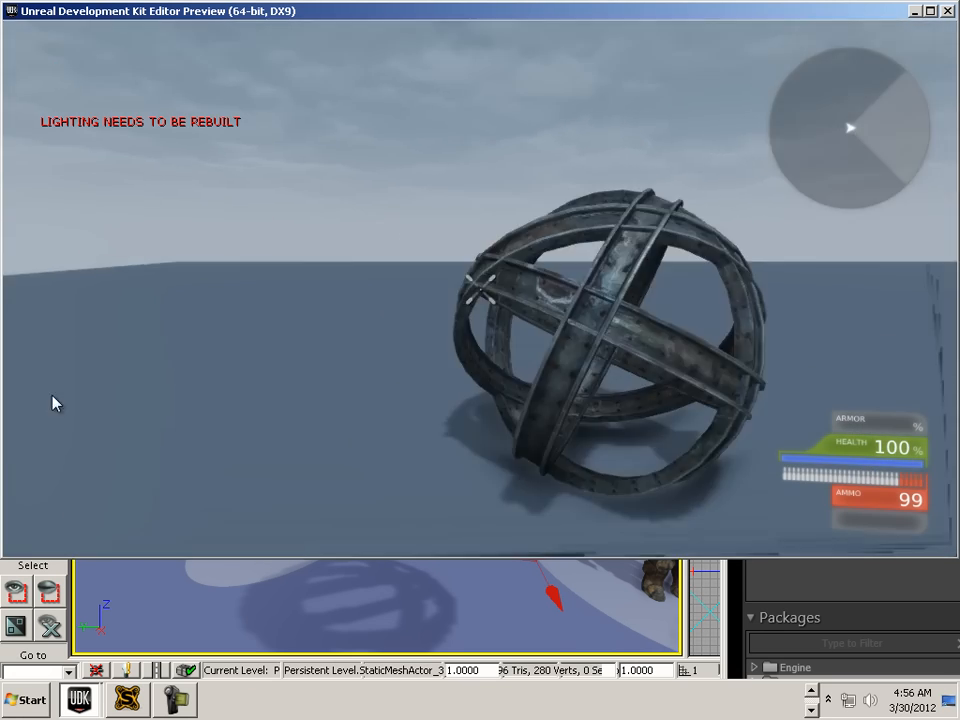
Swing the metal sphere past the third palm tree, follow it across the open floor, and end the play test
right_drag(52, 395, 692, 216)
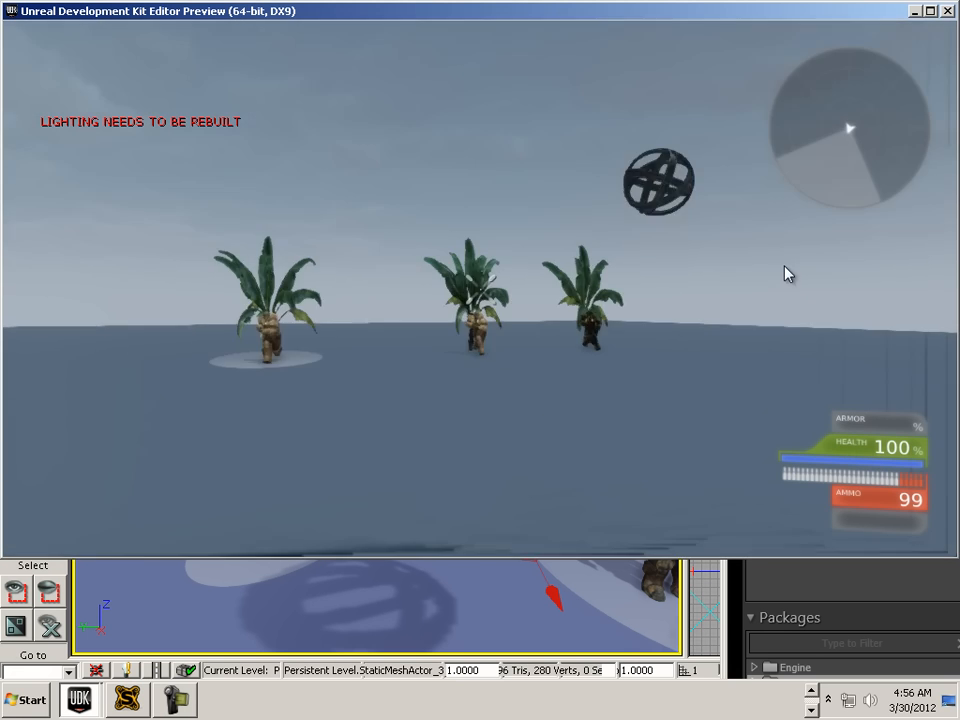
key(w)
key(w)
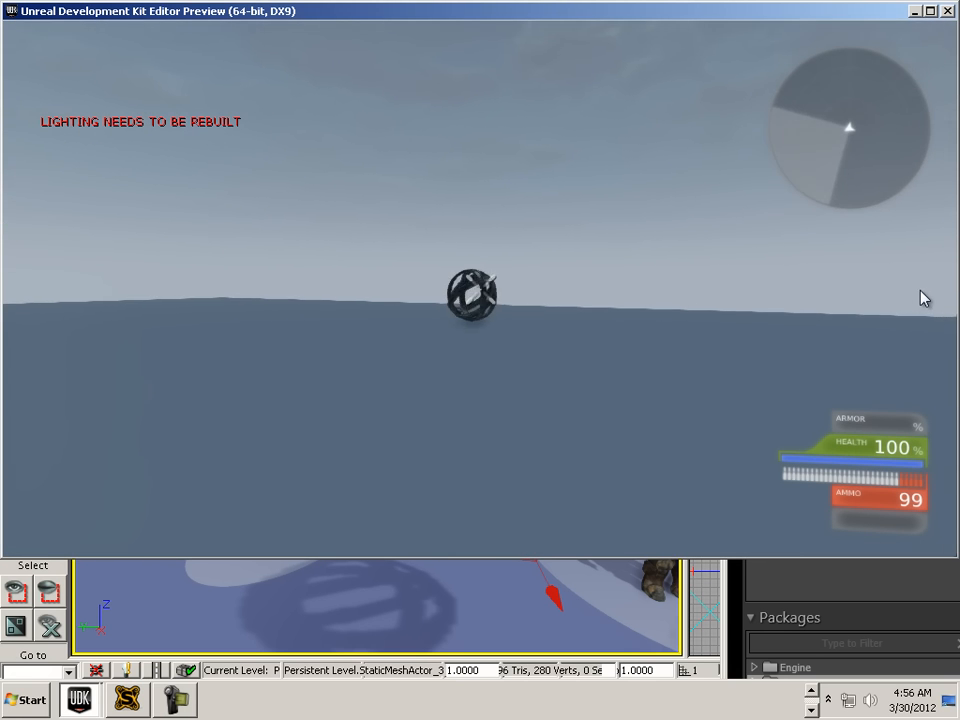
key(w)
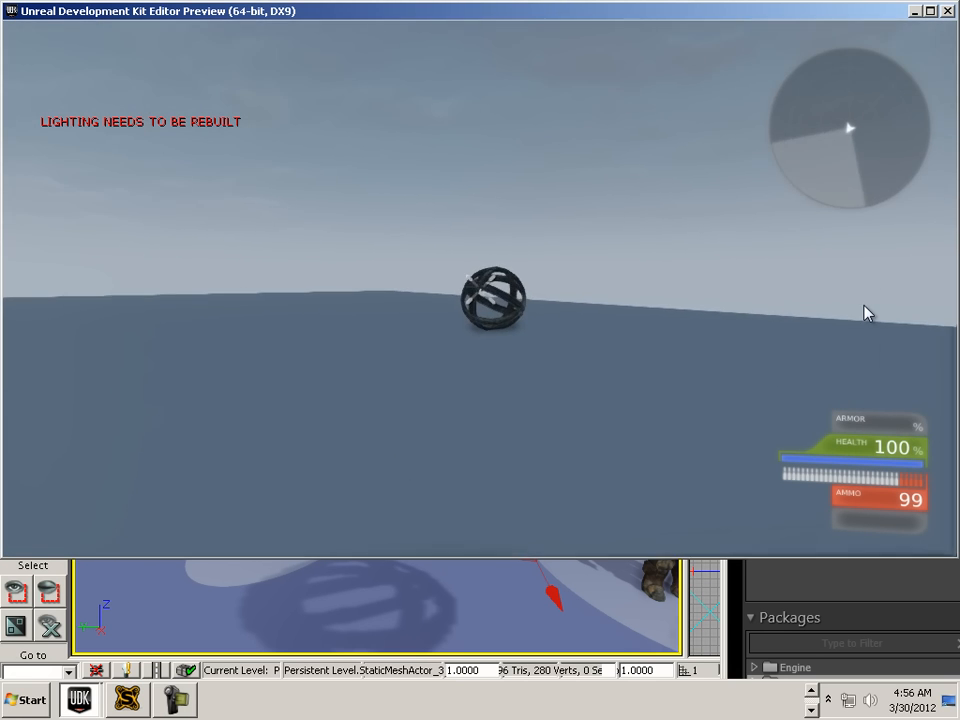
right_drag(864, 303, 528, 175)
key(w)
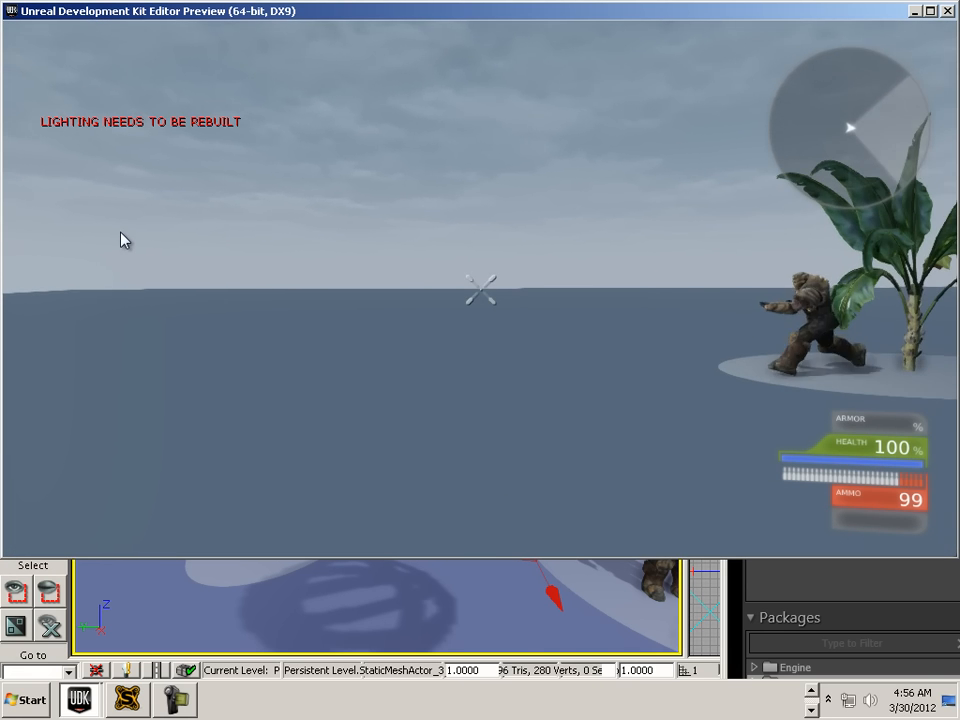
key(Escape)
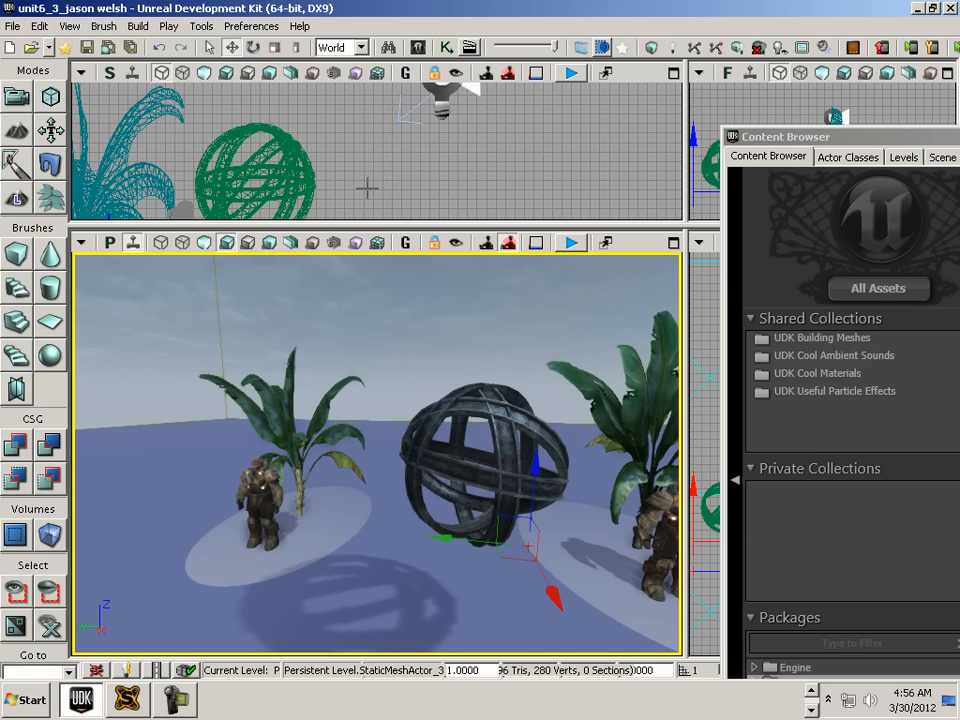